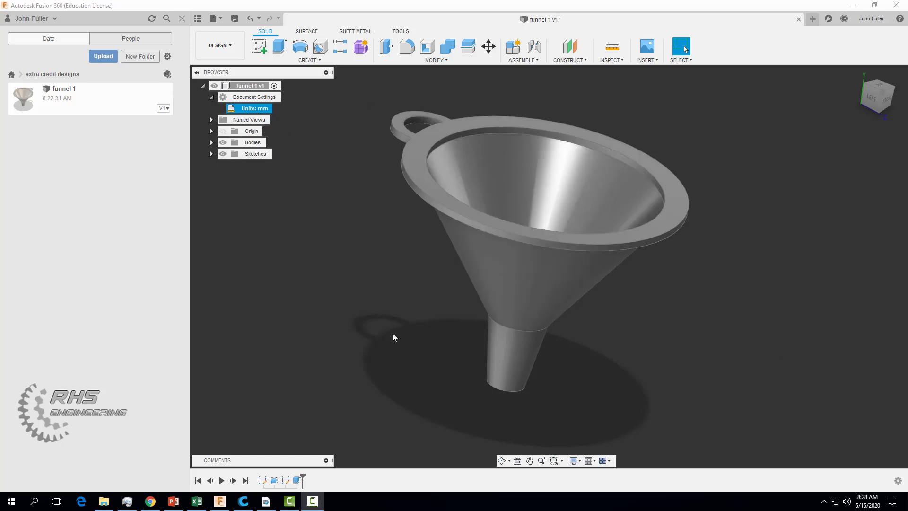
Create a new design, start a sketch on the front plane, and close the data panel
left_click(214, 18)
left_click(223, 33)
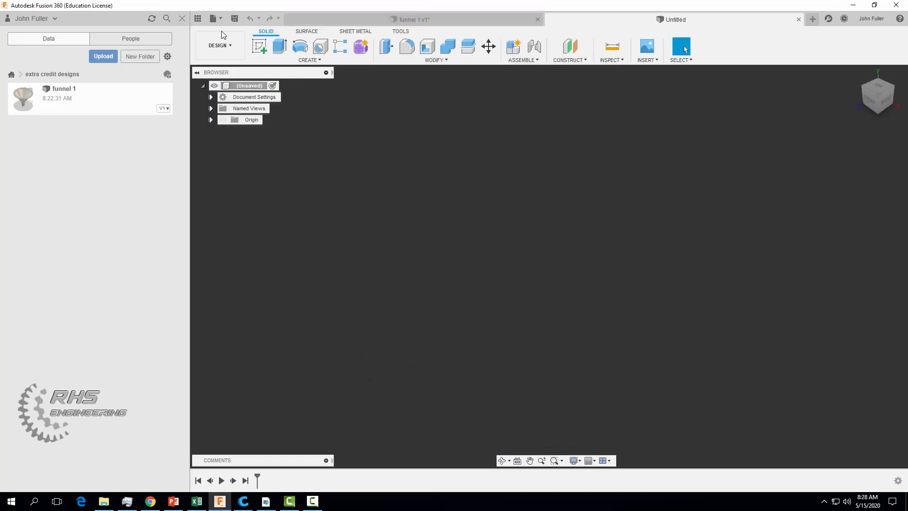
left_click(259, 49)
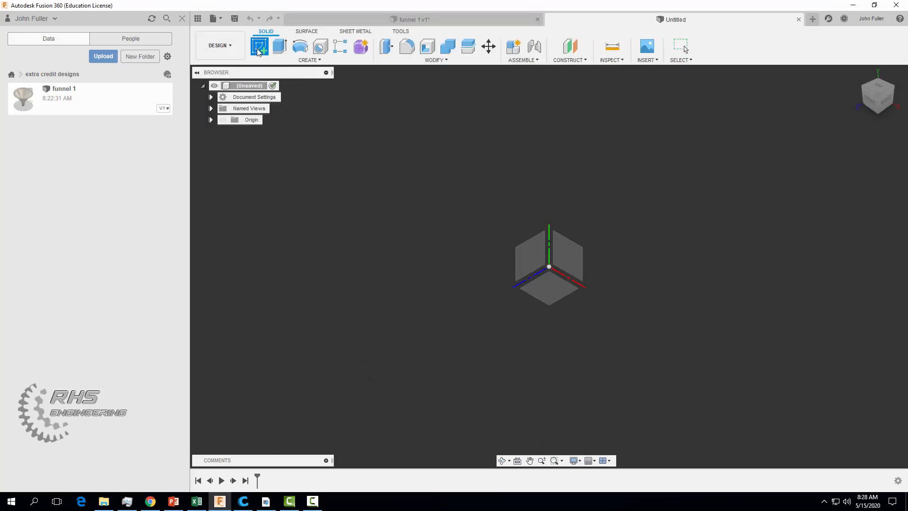
left_click(568, 258)
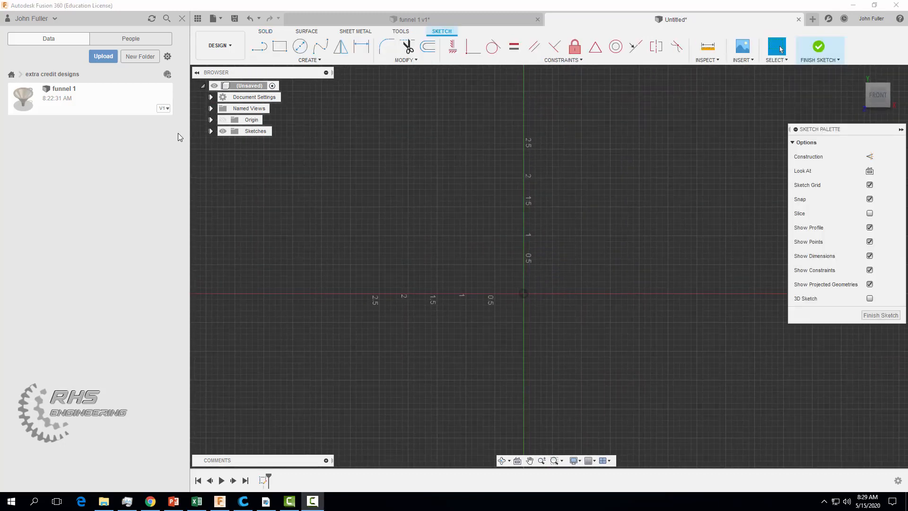
left_click(183, 18)
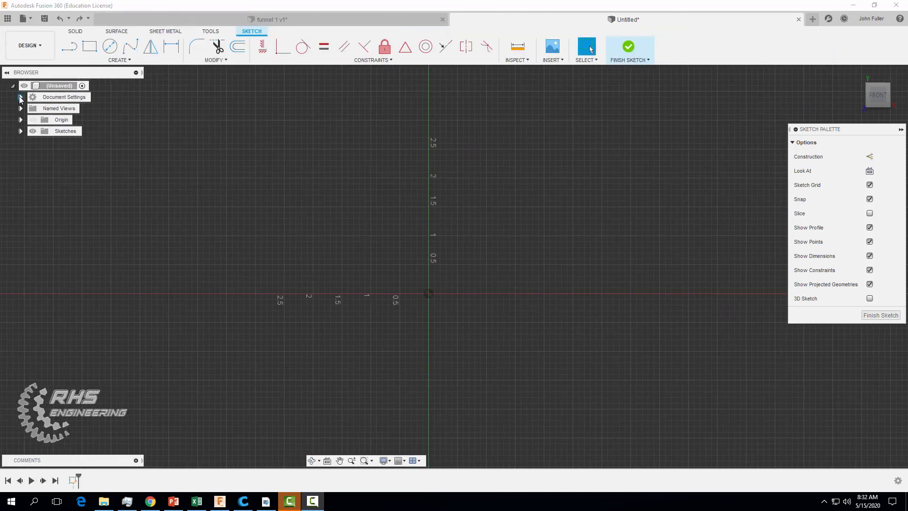
Change the document's unit type to Millimeter
left_click(21, 97)
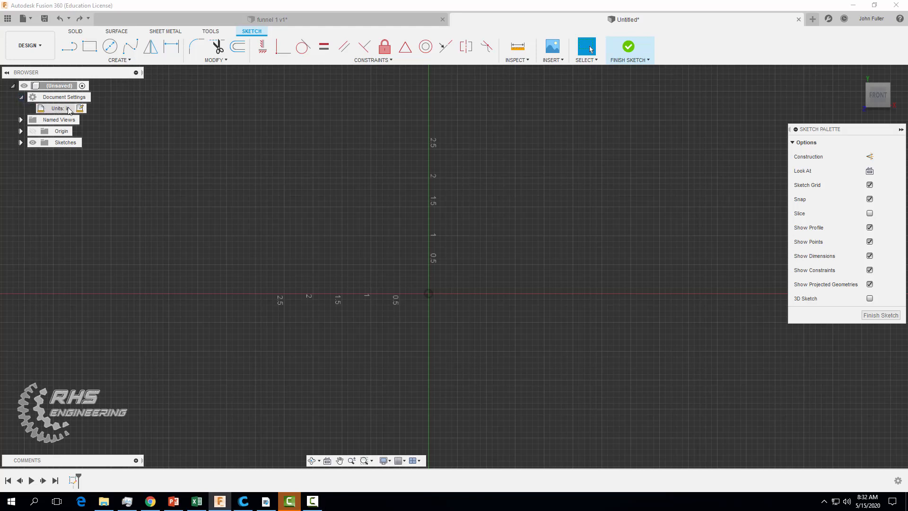
left_click(79, 110)
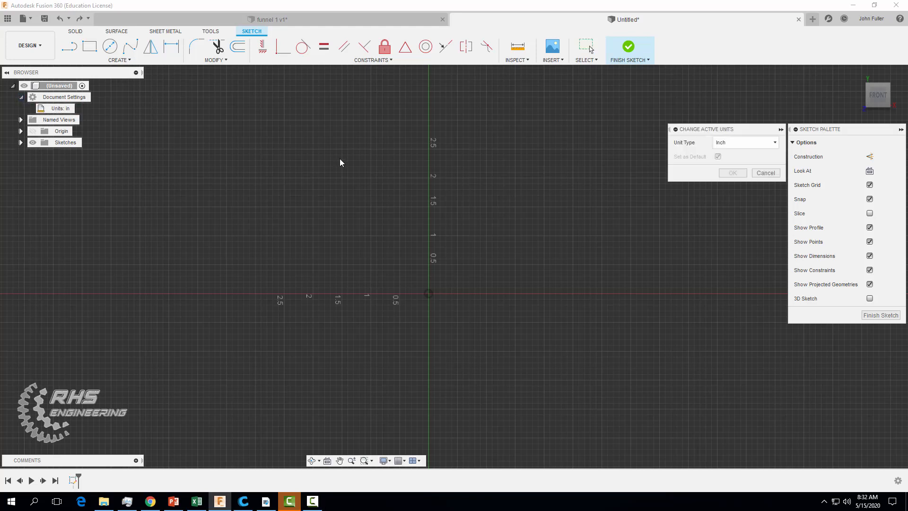
left_click(728, 149)
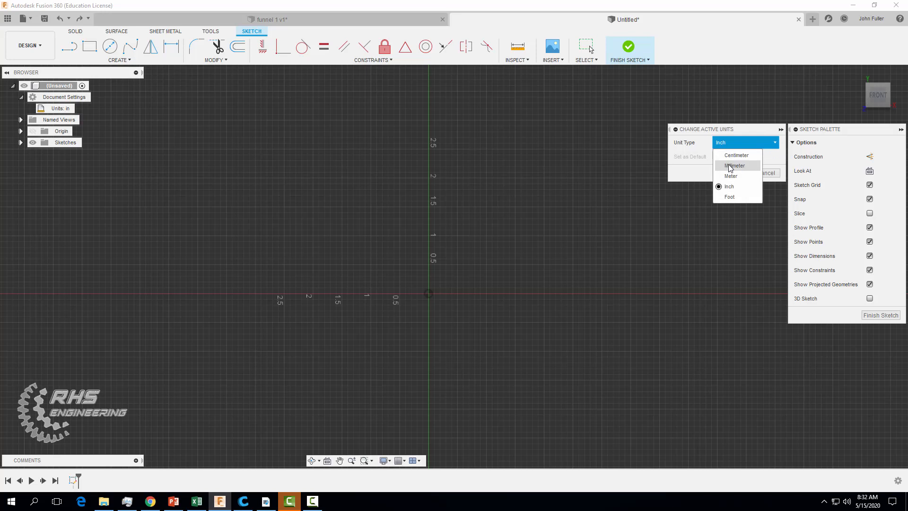
left_click(733, 164)
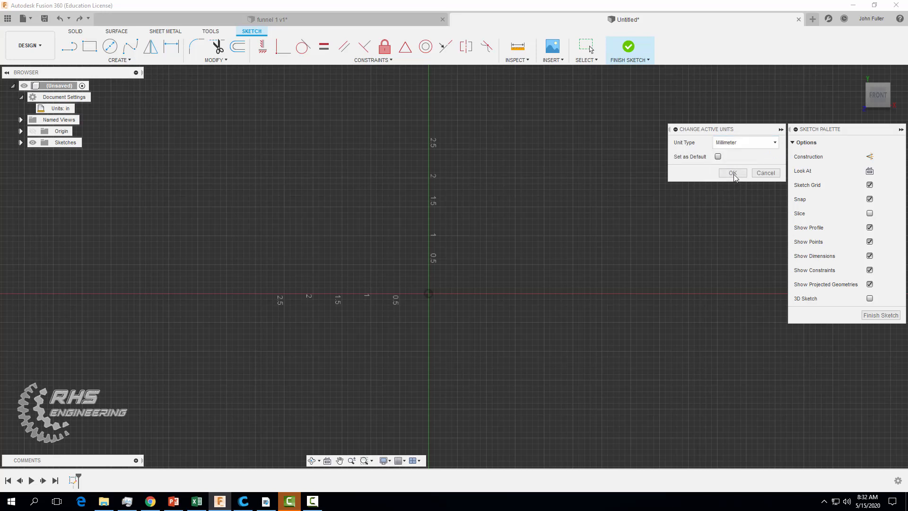
left_click(732, 172)
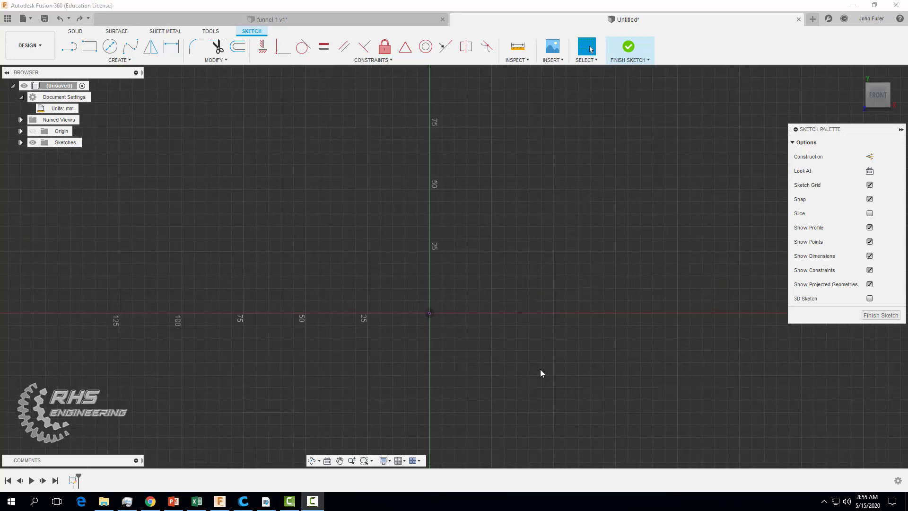
Sketch a vertical construction line about 110 mm long on the vertical axis, ending at the origin
scroll(540, 370, "down", 1)
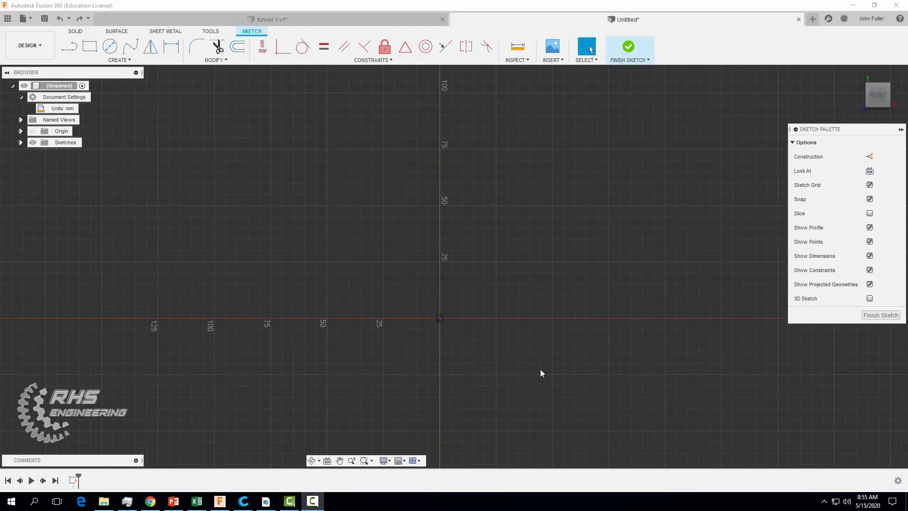
middle_click_drag(539, 371, 397, 425)
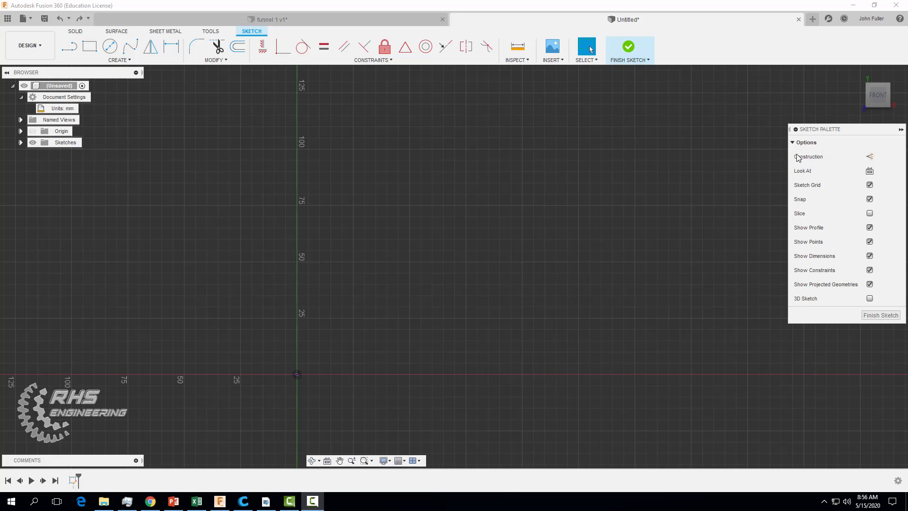
left_click(870, 157)
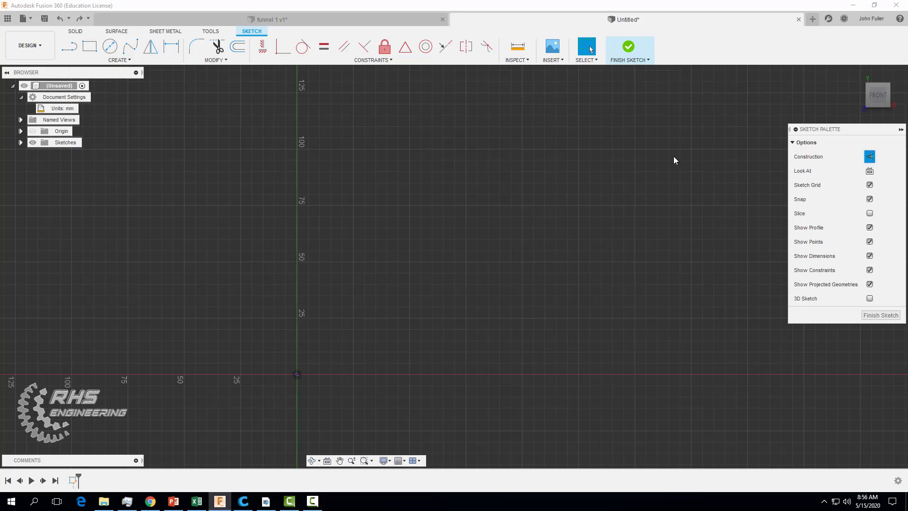
left_click(69, 46)
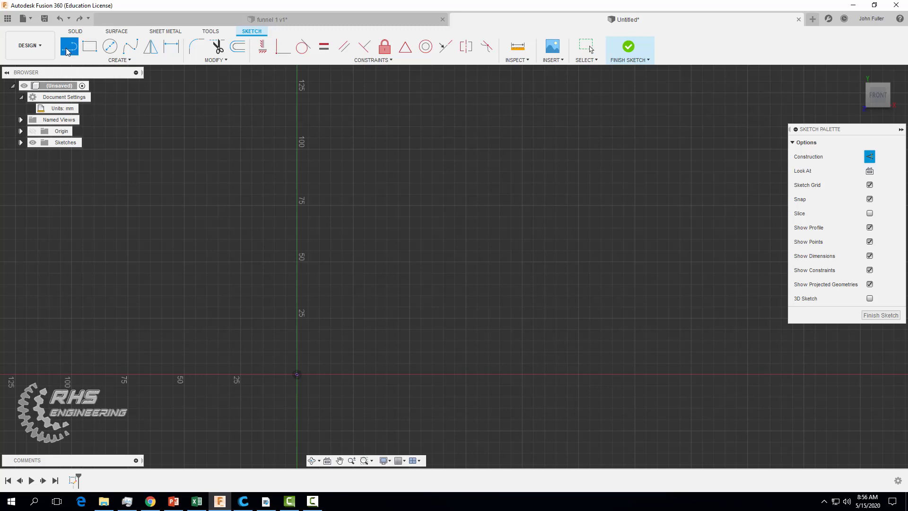
left_click(297, 128)
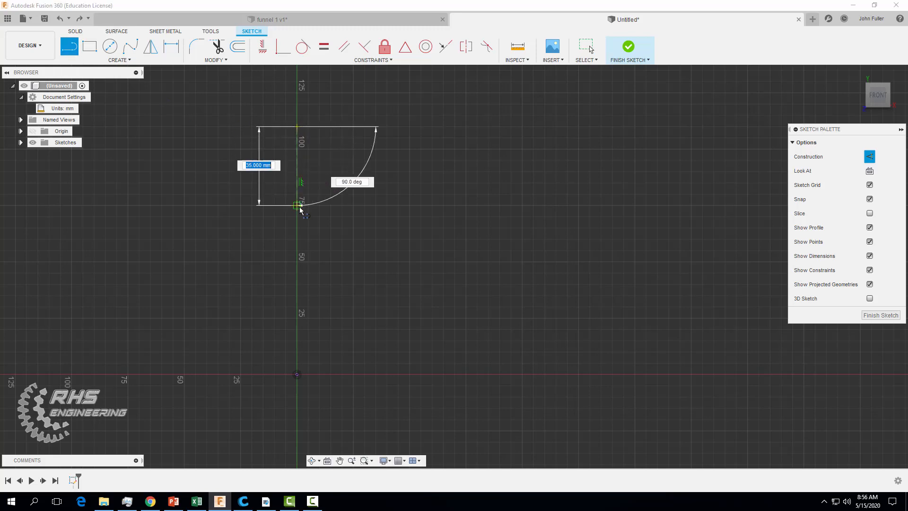
left_click(297, 374)
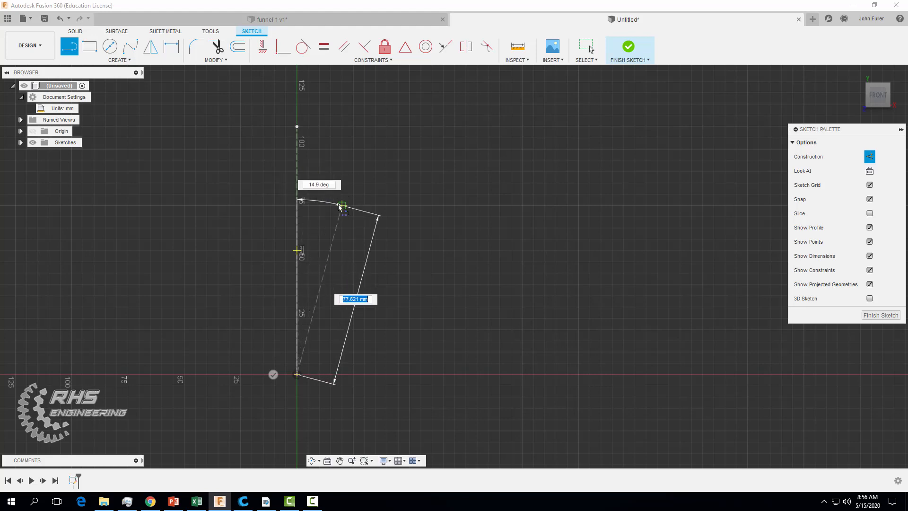
key("Escape")
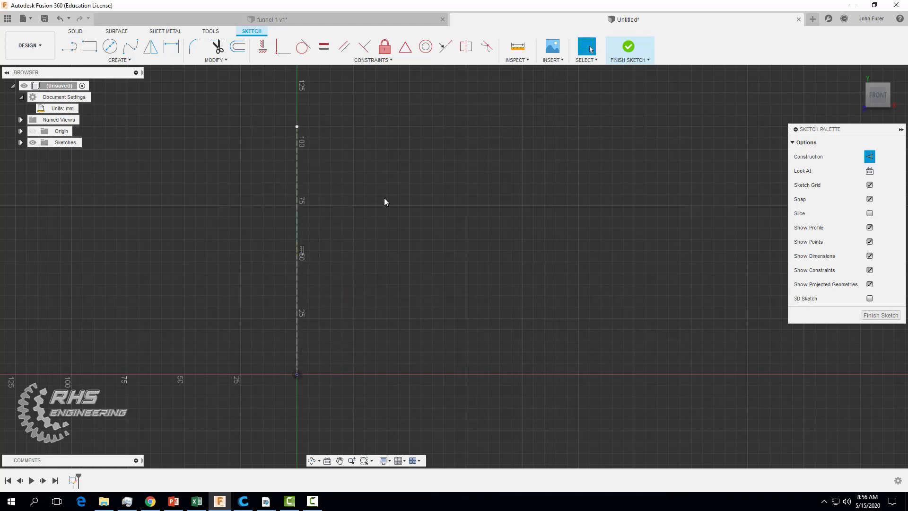
With solid lines, sketch the funnel's outer profile: 5 mm rim edge, 15 mm rim underside, sloping wall about 63 mm tall, and spout about 27 mm tall
left_click(869, 156)
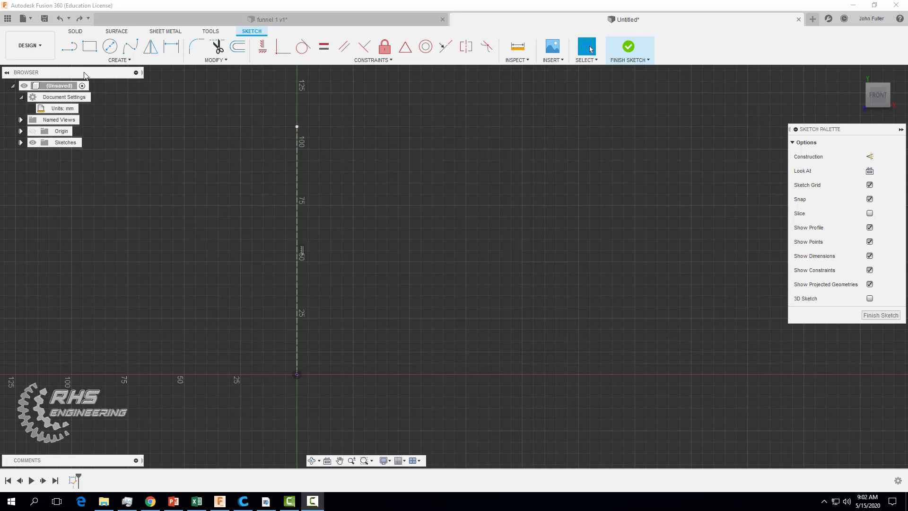
left_click(69, 46)
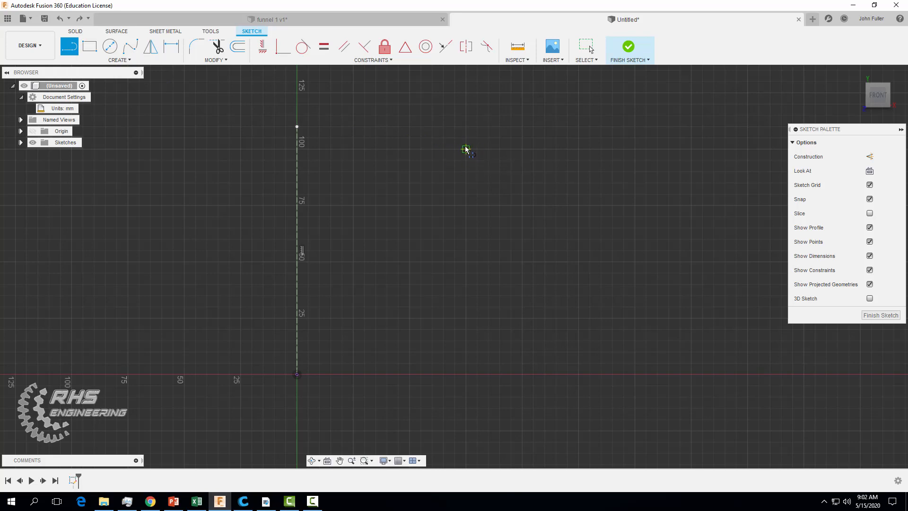
left_click(466, 148)
left_click(466, 161)
left_click(432, 161)
left_click_drag(434, 179, 348, 305)
left_click(347, 303)
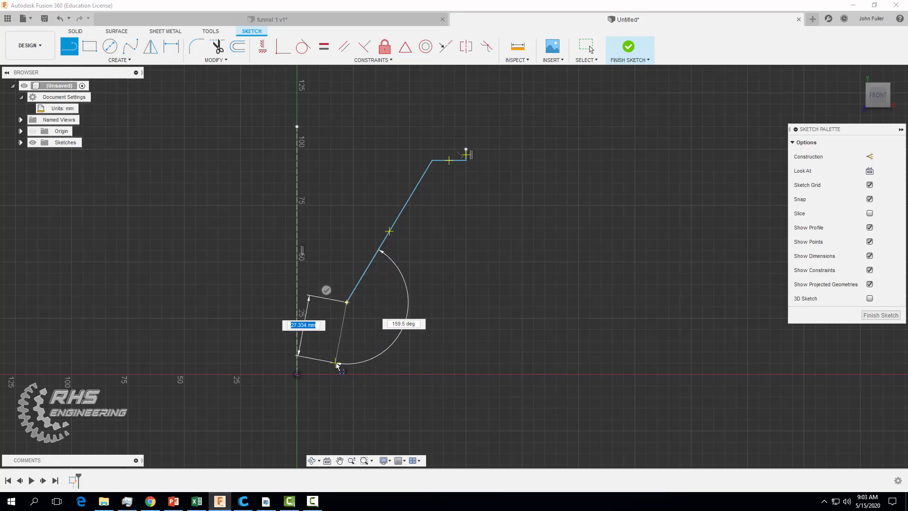
left_click(341, 363)
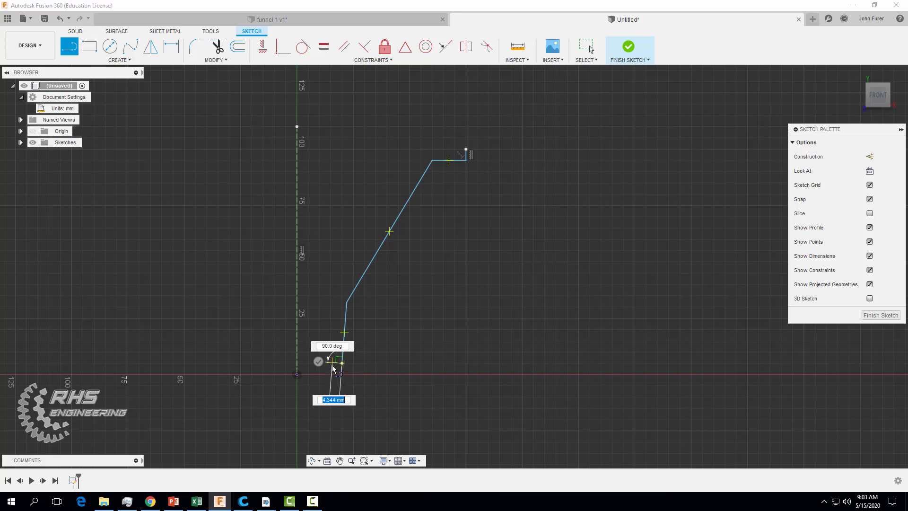
Close the funnel profile with a short spout end, an inner spout wall, an inner sloping wall about 72 mm long, and the rim's inner and top edges
left_click_drag(332, 367, 337, 298)
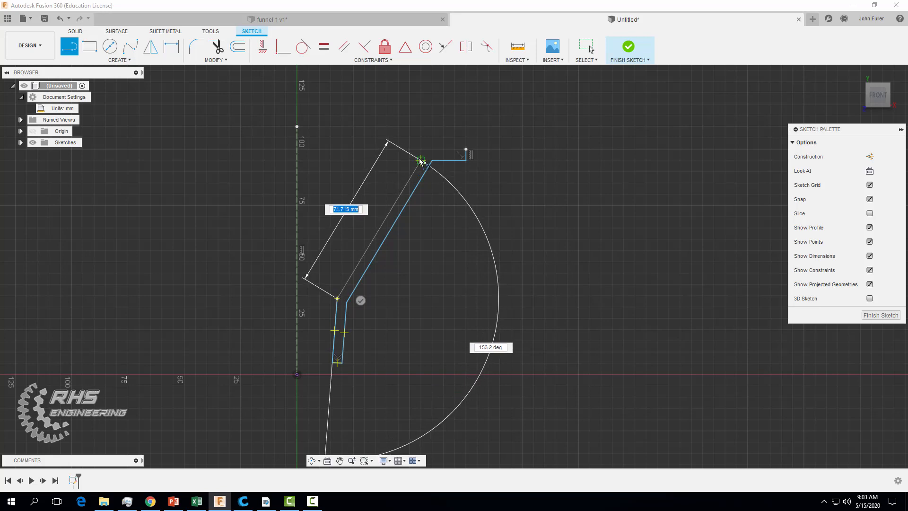
left_click(421, 159)
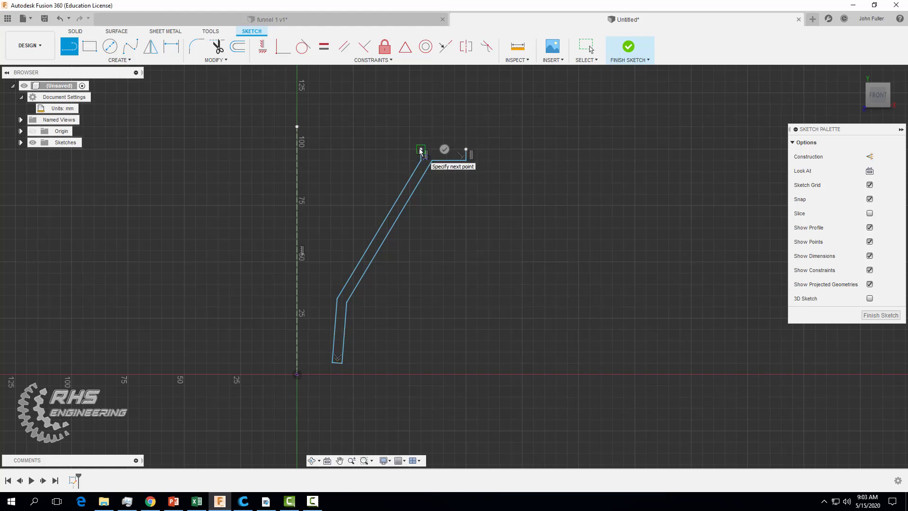
left_click(421, 150)
left_click(466, 150)
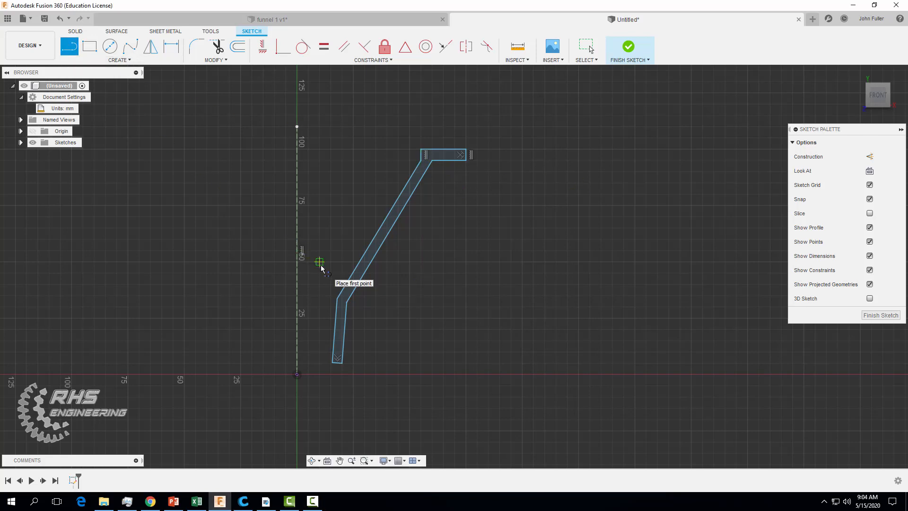
key("Escape")
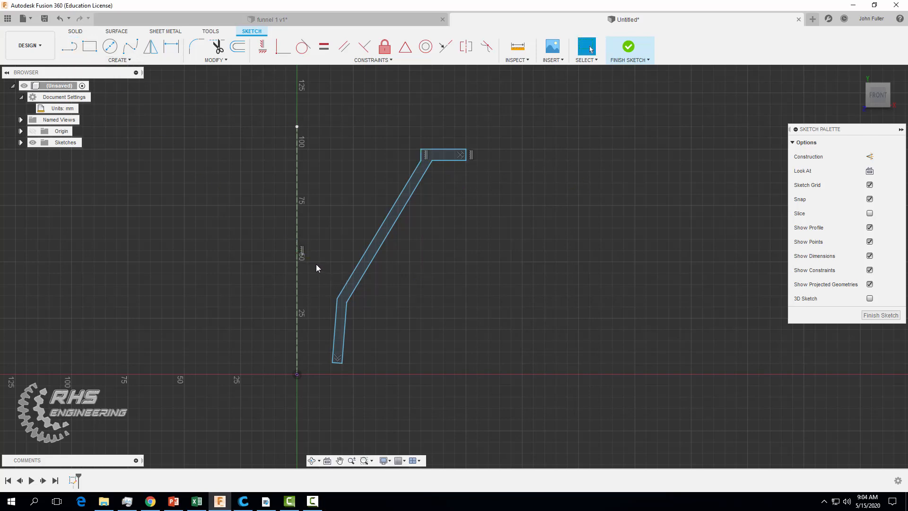
Dimension the rim's thickness between its top and bottom edges as 3 mm
left_click(172, 46)
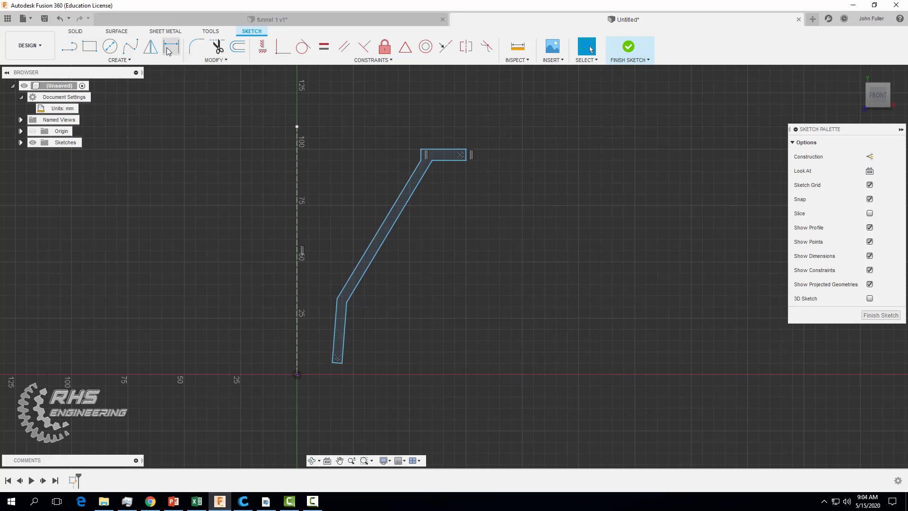
left_click(443, 149)
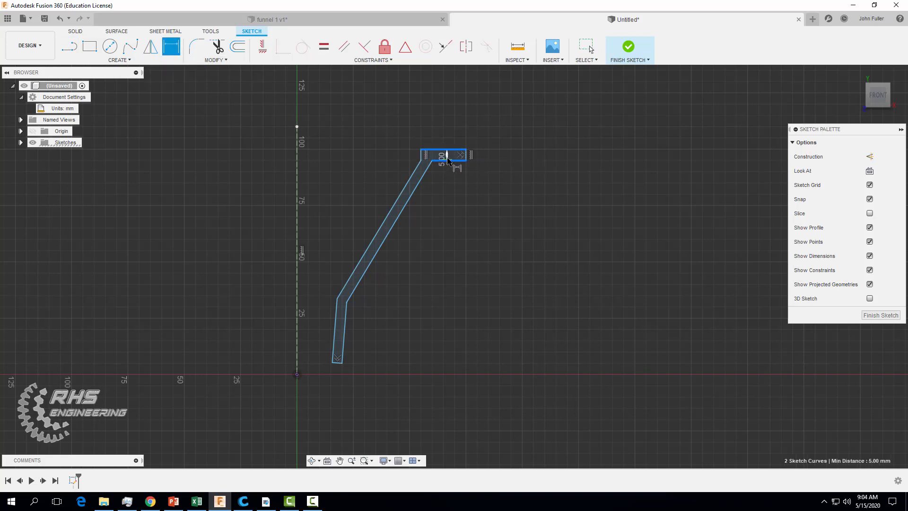
left_click(491, 156)
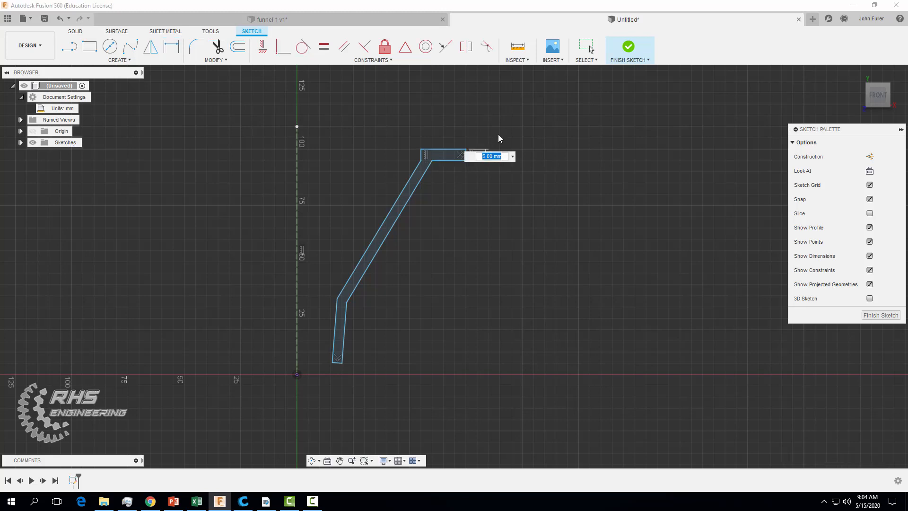
type("3")
key("Return")
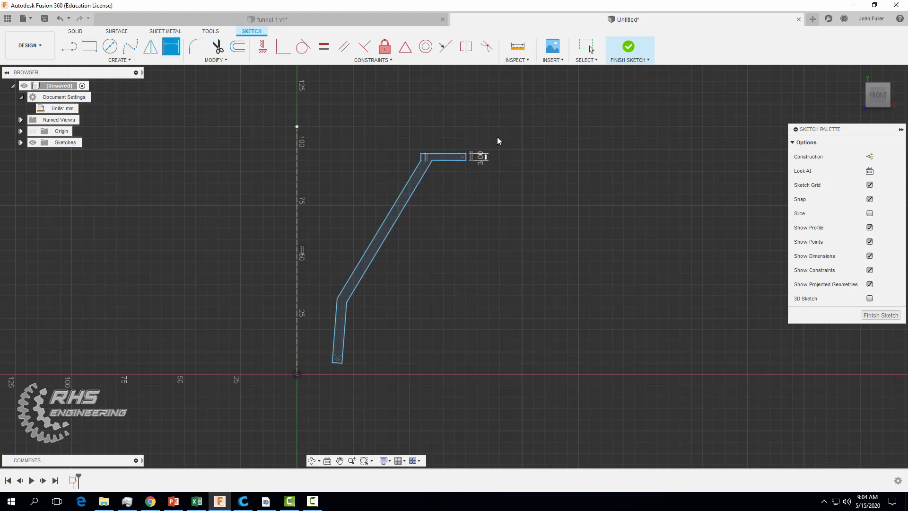
Dimension the vertical distance from the rim's underside to the outer corner where cone meets spout as 60 mm
left_click(450, 162)
left_click(347, 302)
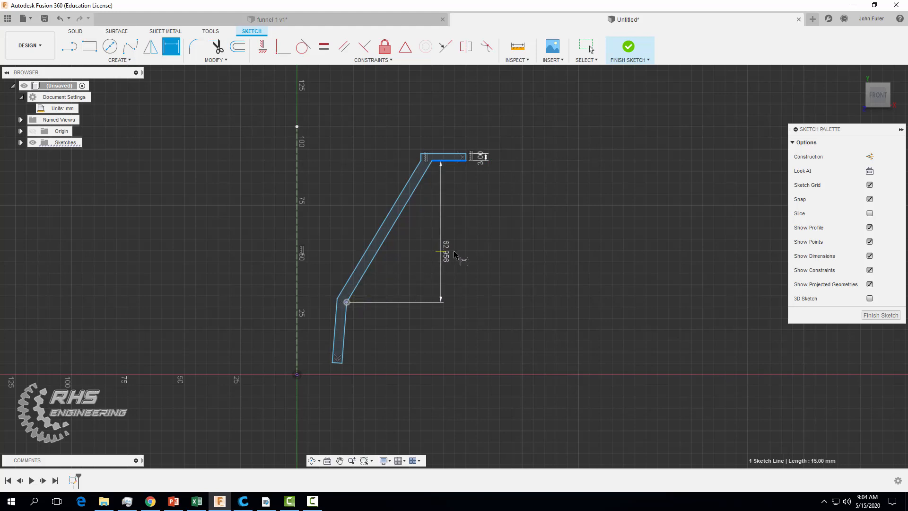
left_click(469, 254)
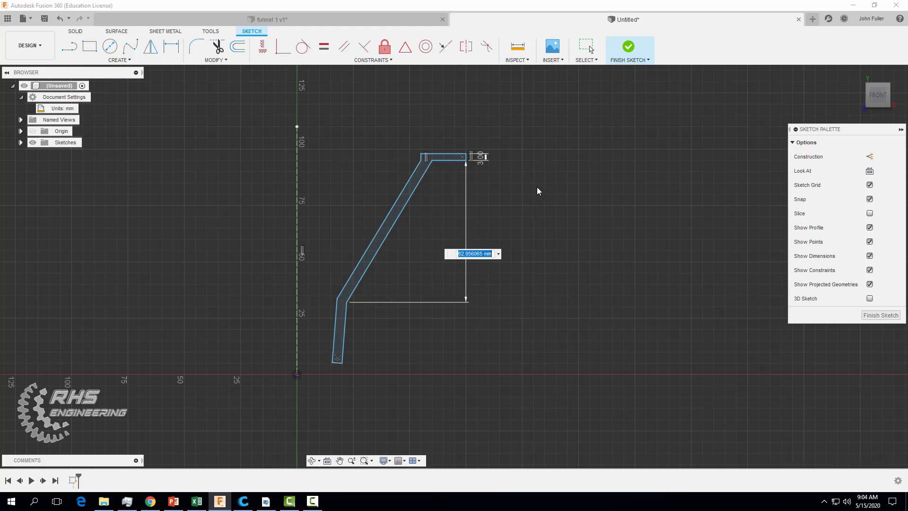
type("60")
key("Return")
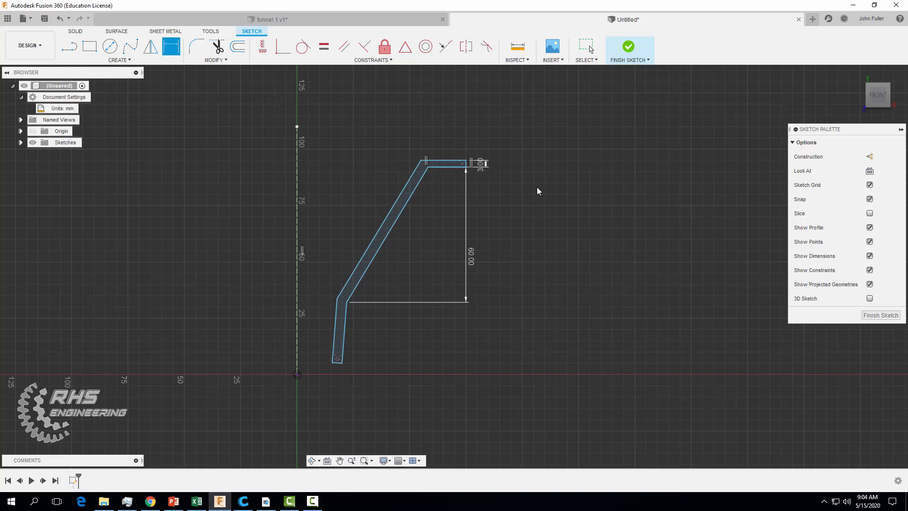
Dimension the spout's outer wall vertically between its upper and lower endpoints as 30 mm
left_click(346, 302)
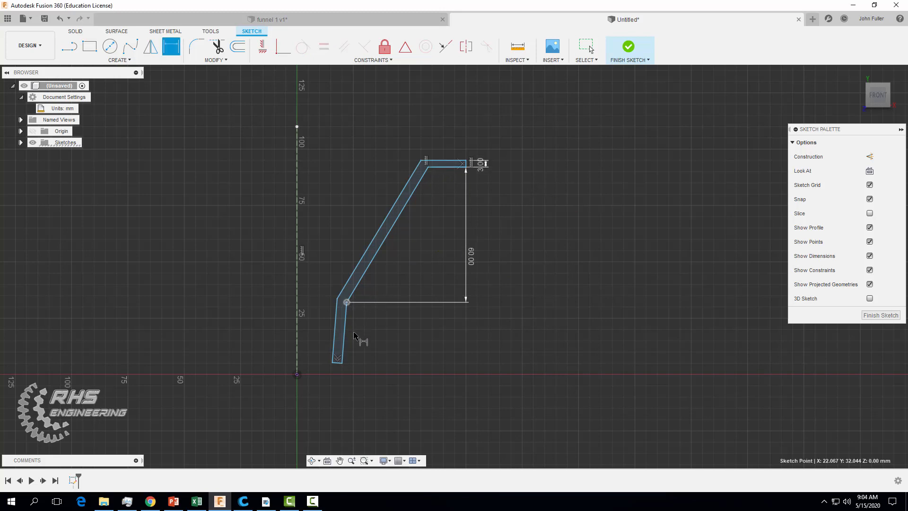
left_click(341, 362)
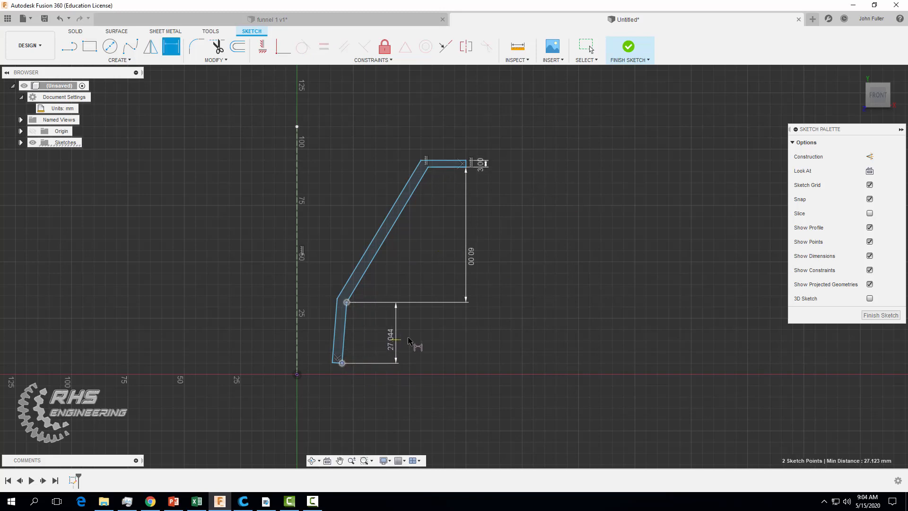
left_click(444, 336)
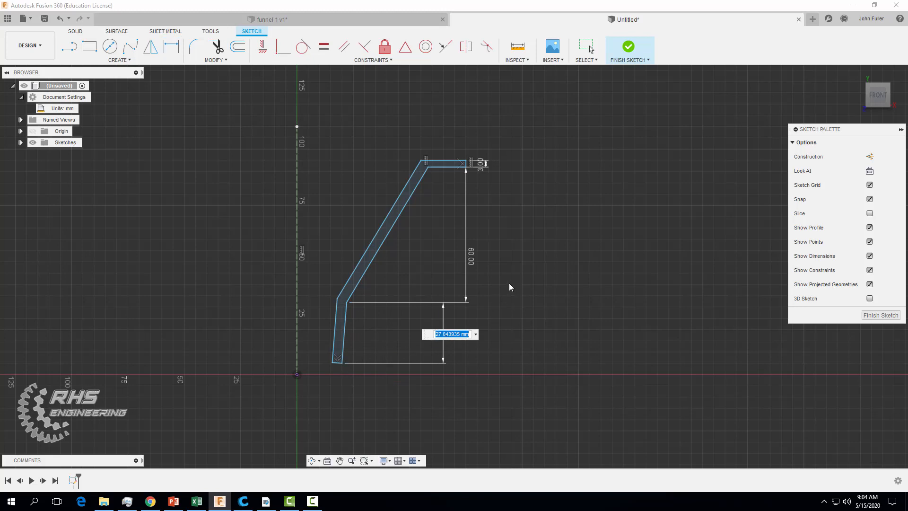
type("30")
key("Return")
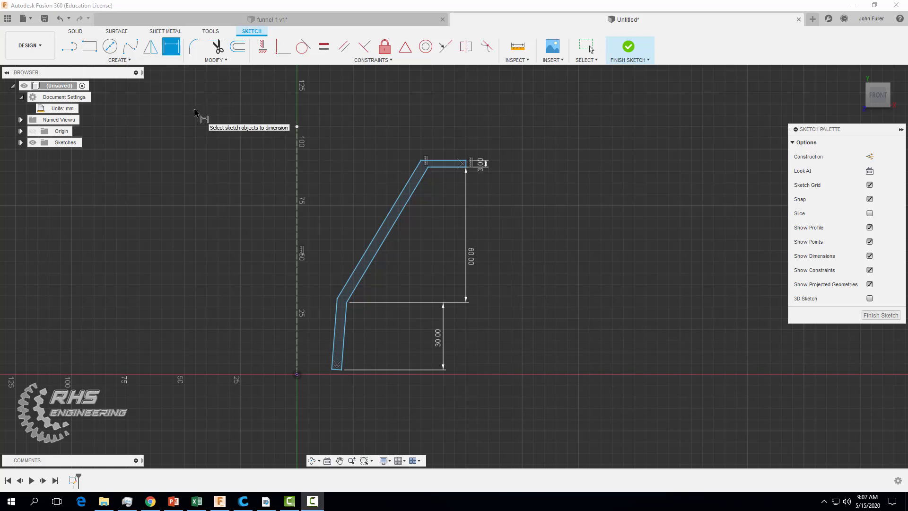
Constrain the inner and outer sloping cone walls parallel to each other, and likewise the two spout walls
key("Escape")
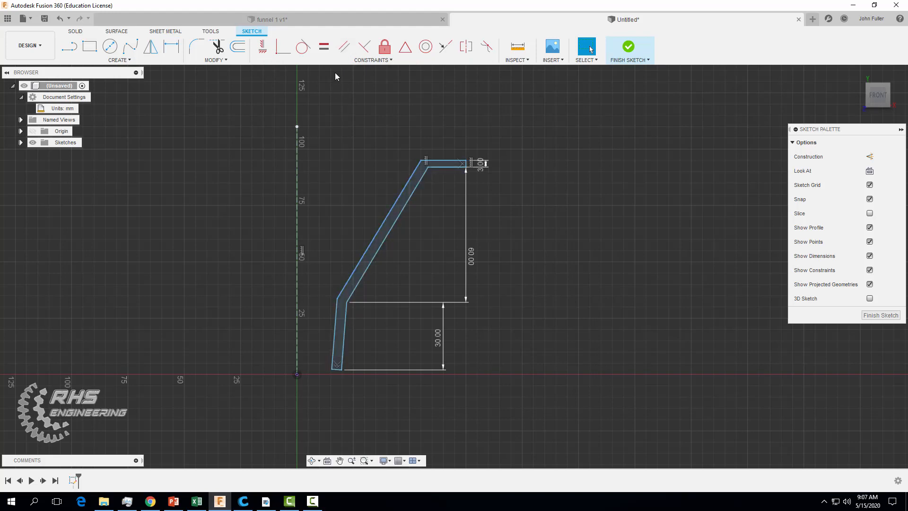
left_click(345, 46)
left_click(391, 229)
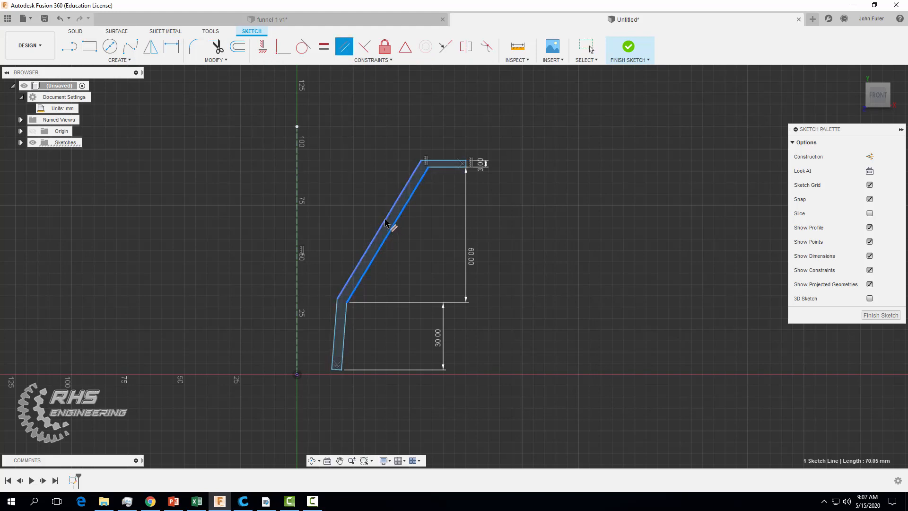
left_click(384, 220)
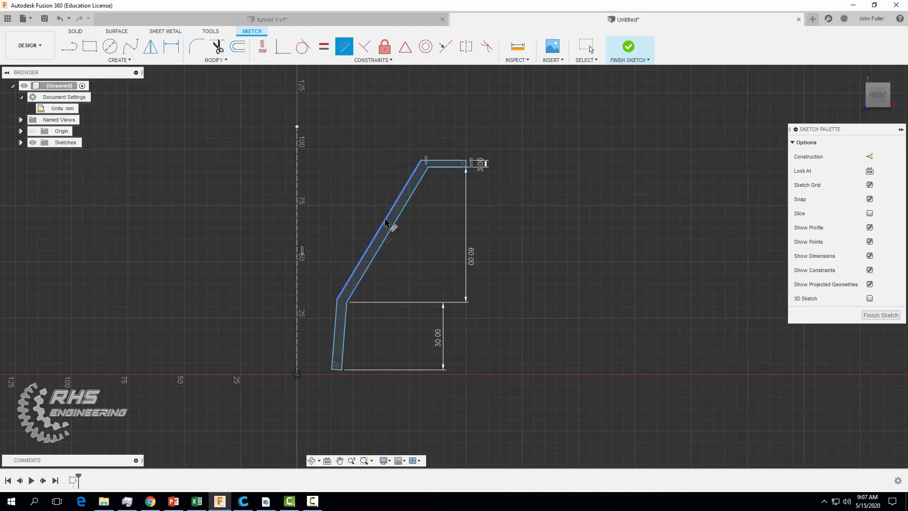
left_click(346, 324)
left_click(337, 324)
key("Escape")
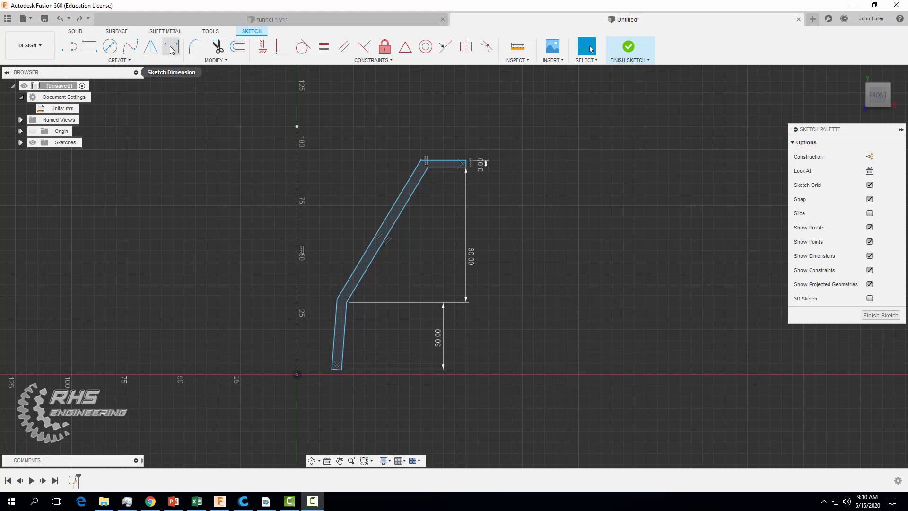
Dimension the thickness between the two sloping cone walls as 3 mm
left_click(171, 46)
scroll(392, 185, "up", 2)
scroll(391, 189, "up", 1)
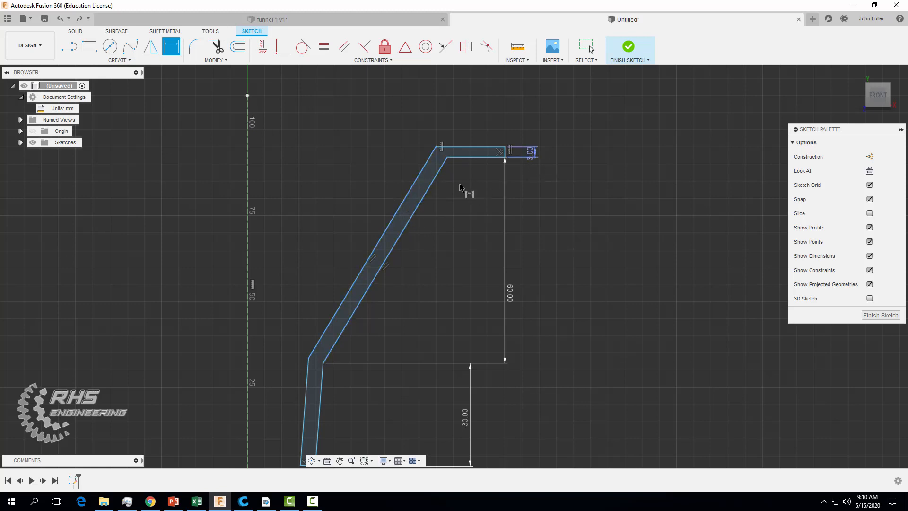
left_click(411, 218)
left_click(400, 207)
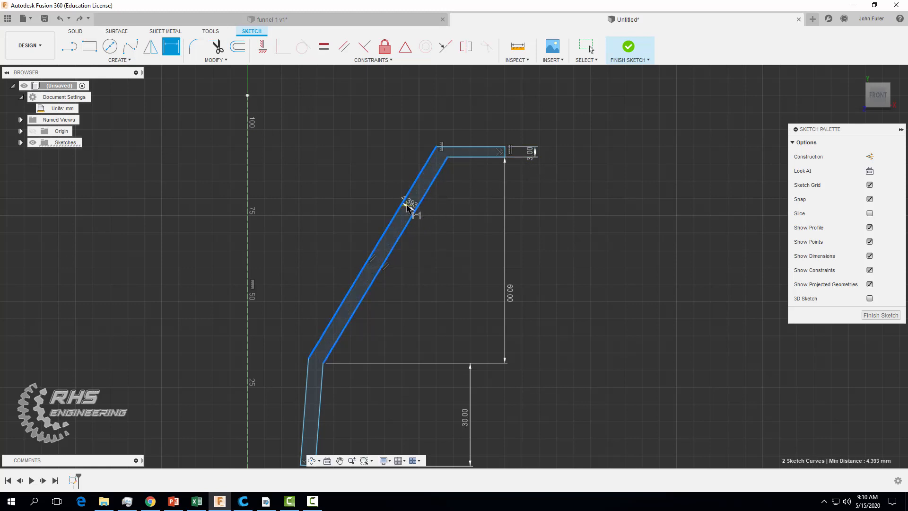
left_click(407, 214)
type("3")
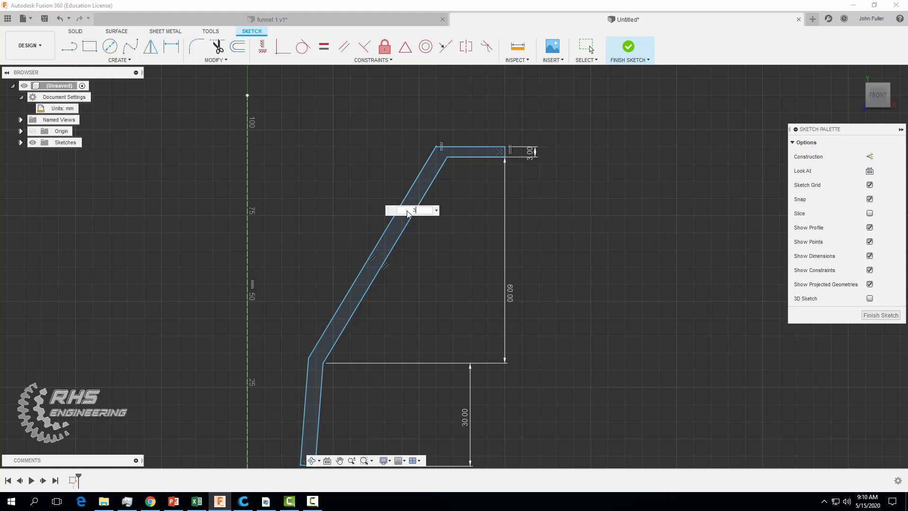
key("Return")
Dimension the thickness between the inner and outer spout walls as 3 mm
scroll(351, 365, "up", 2)
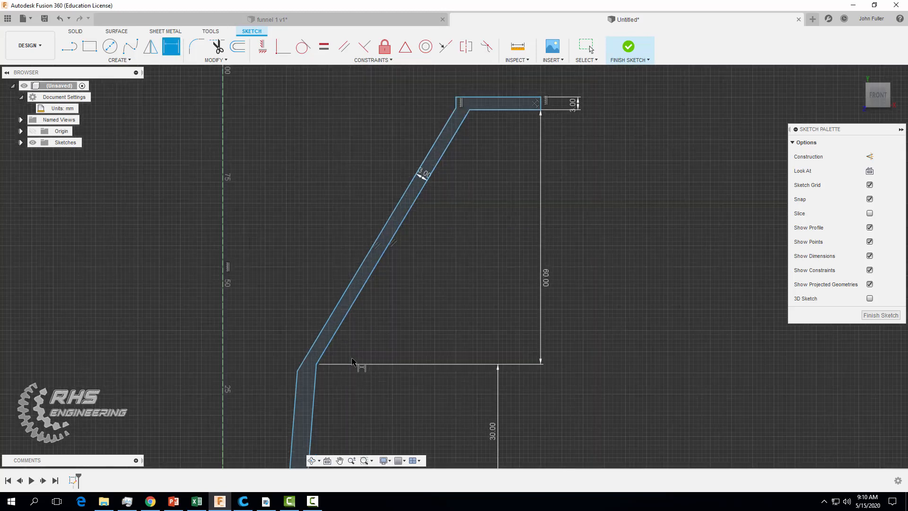
scroll(348, 366, "down", 3)
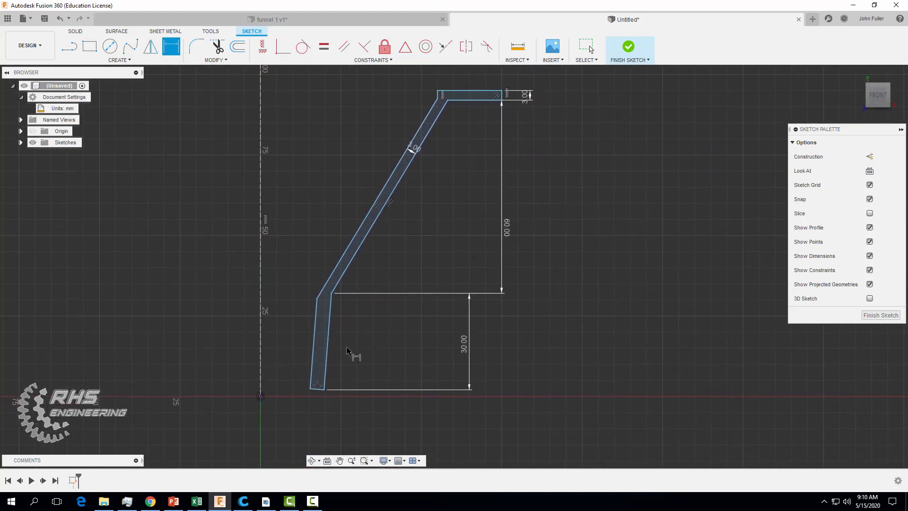
left_click(326, 349)
left_click(314, 348)
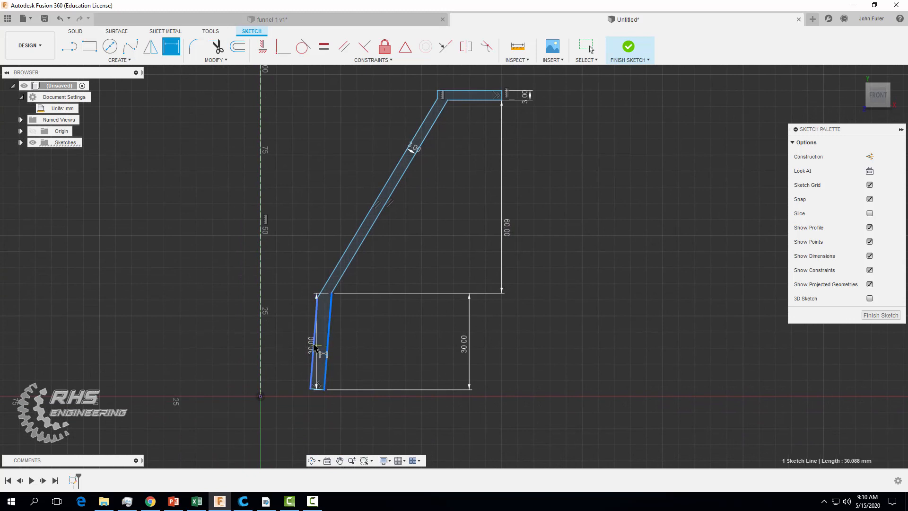
left_click(321, 353)
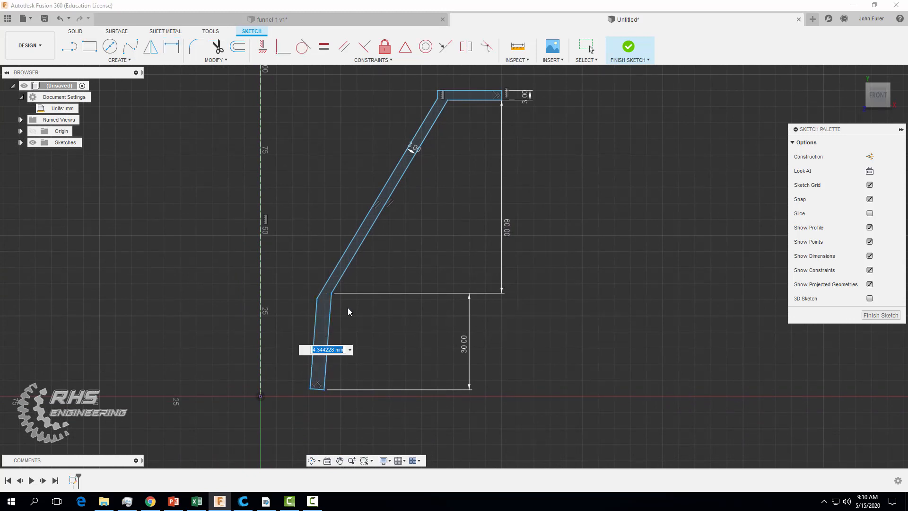
type("3")
key("Return")
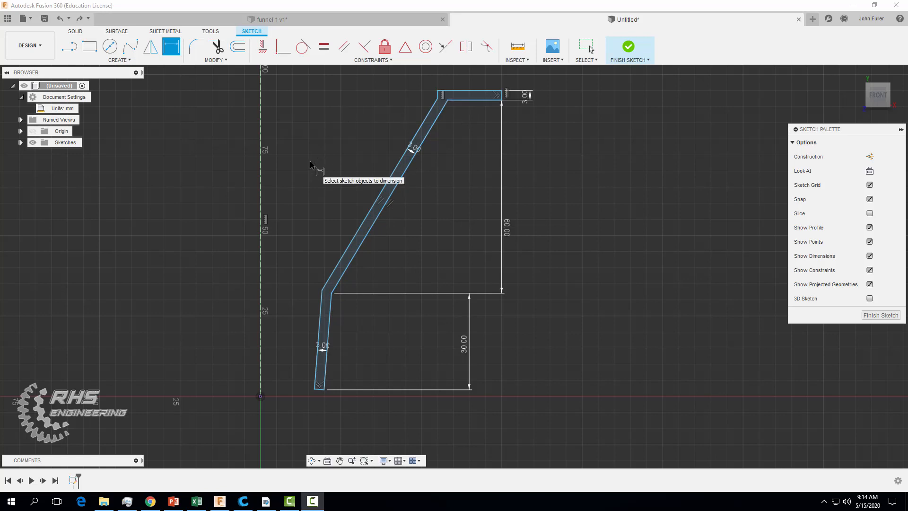
Dimension the horizontal distance between the upper and lower endpoints of the outer cone wall as 40 mm
left_click(448, 100)
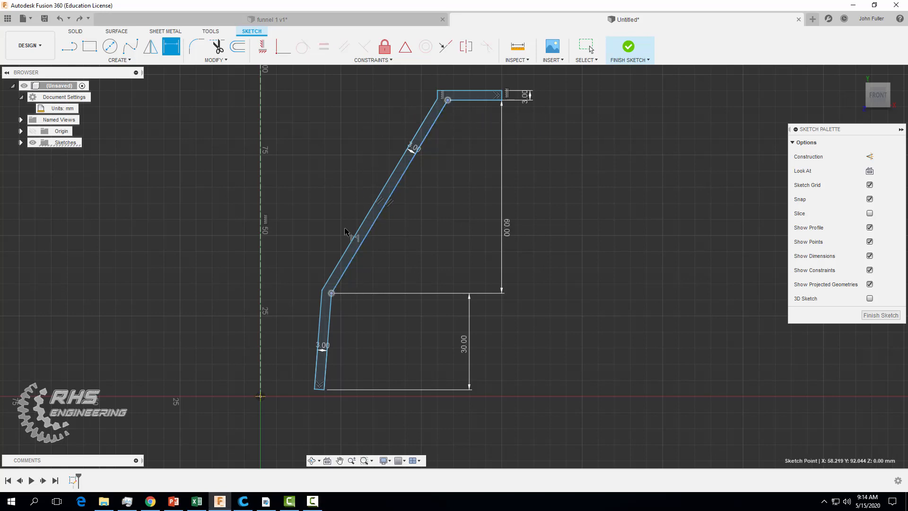
left_click(384, 97)
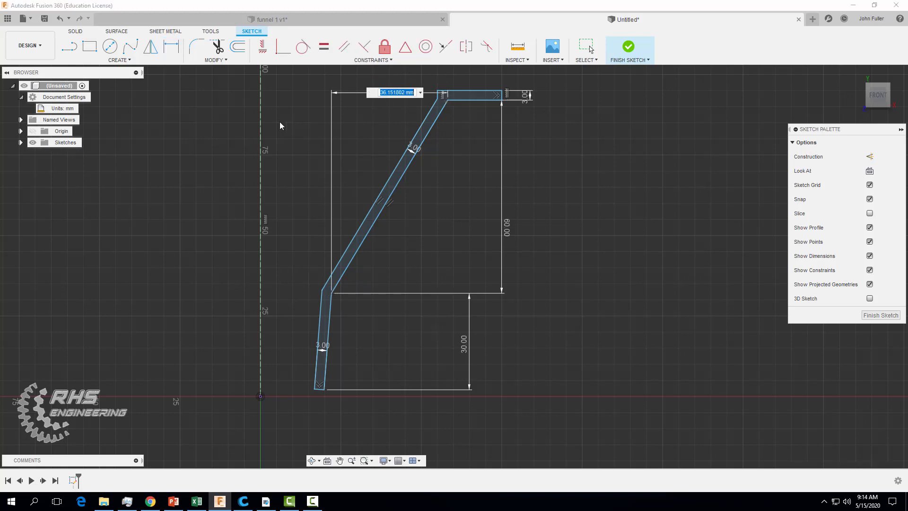
type("40")
key("Return")
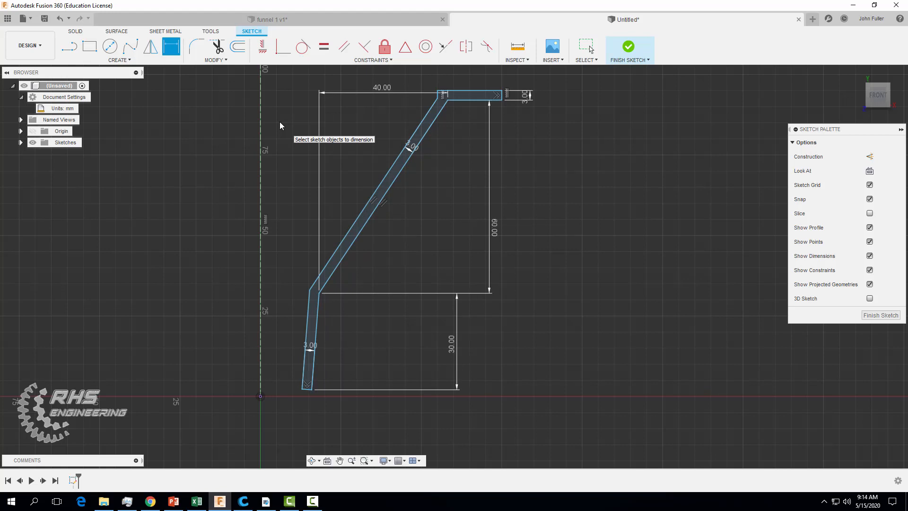
Dimension the horizontal offset between the upper and lower endpoints of the spout's outer wall as 5 mm
left_click(319, 293)
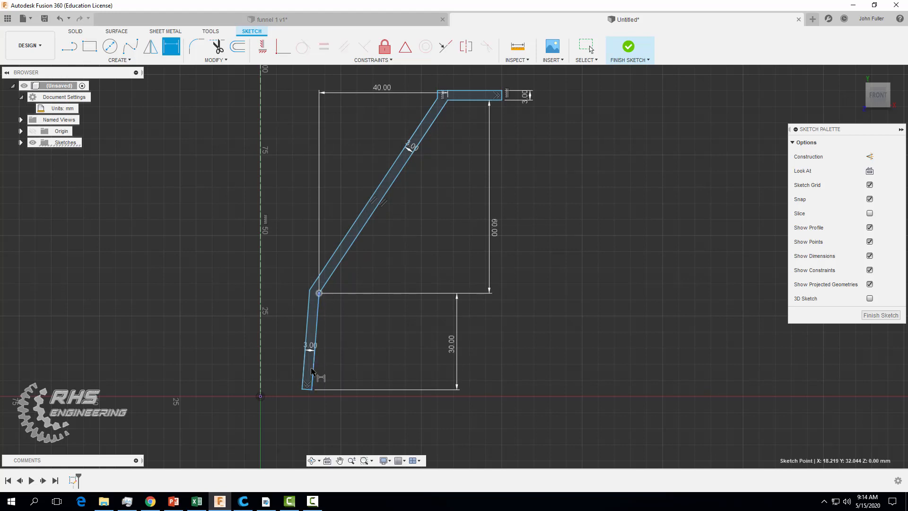
left_click(312, 390)
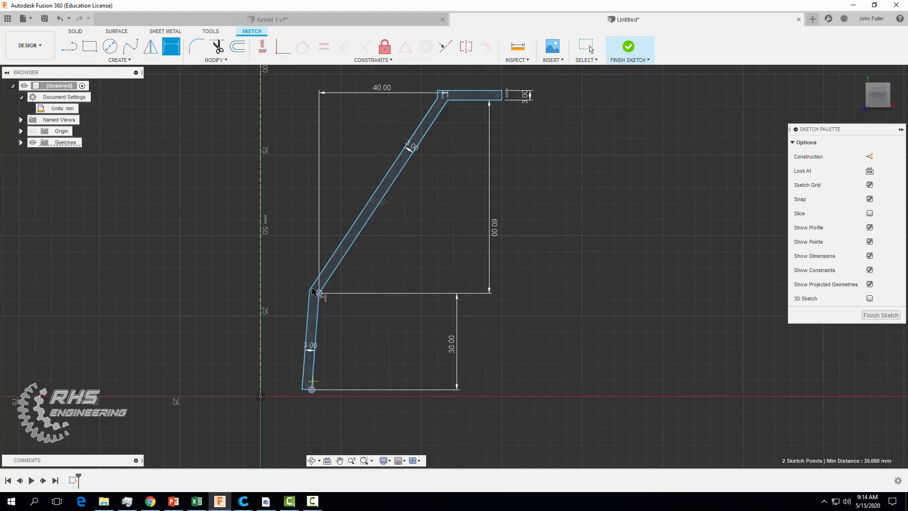
left_click(314, 247)
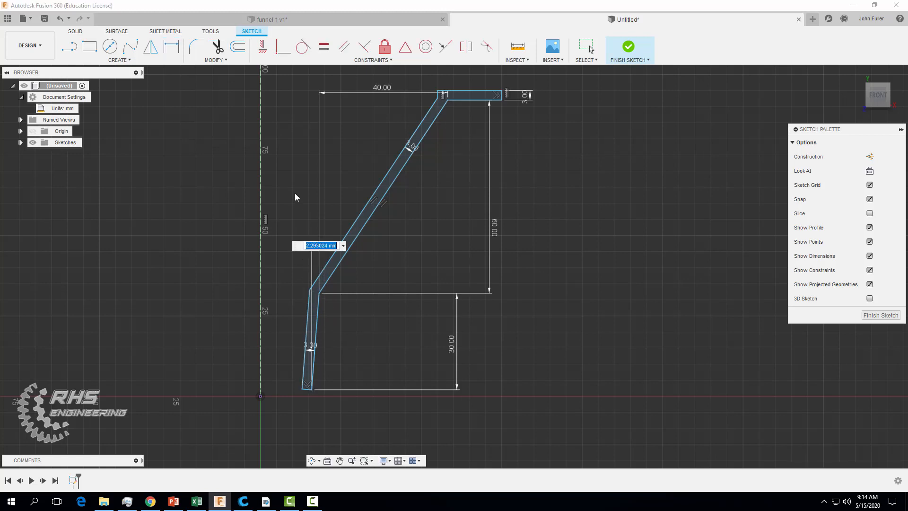
type("5")
key("Return")
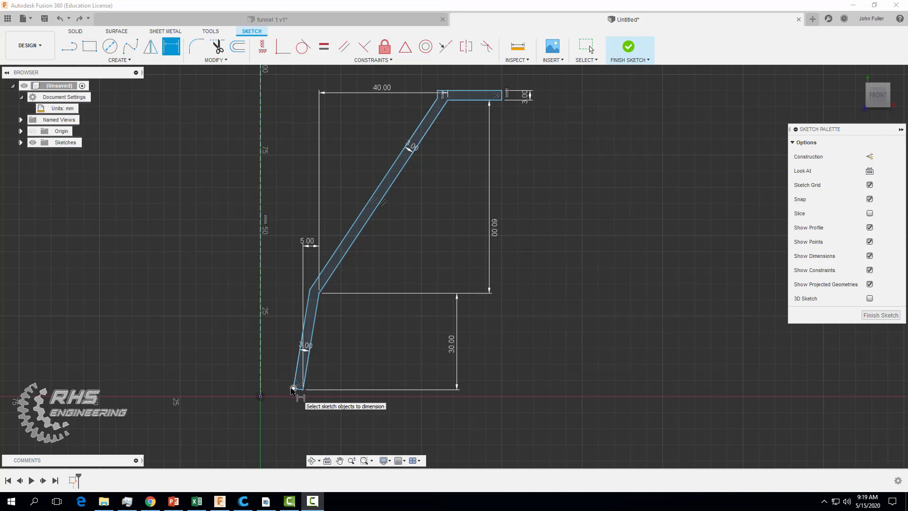
Dimension the horizontal distance from the construction axis to the spout's lower inner corner as 5 mm
left_click(261, 382)
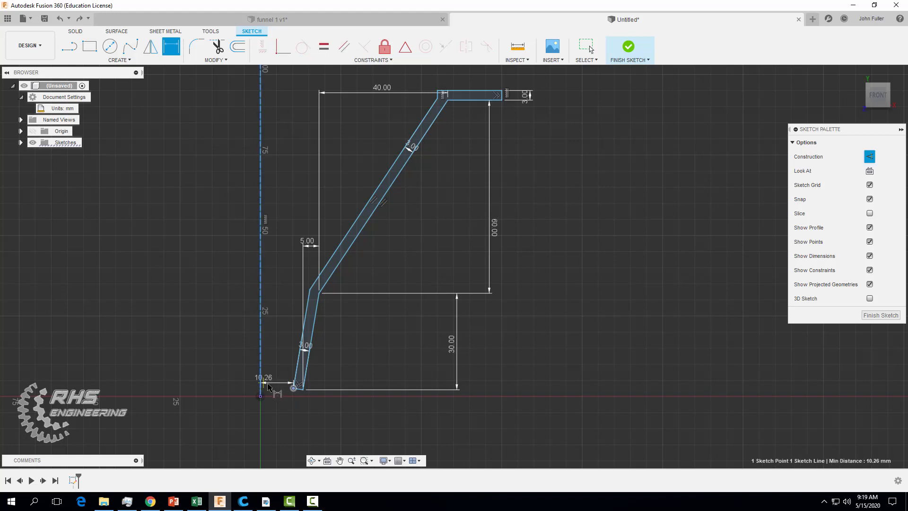
left_click(278, 410)
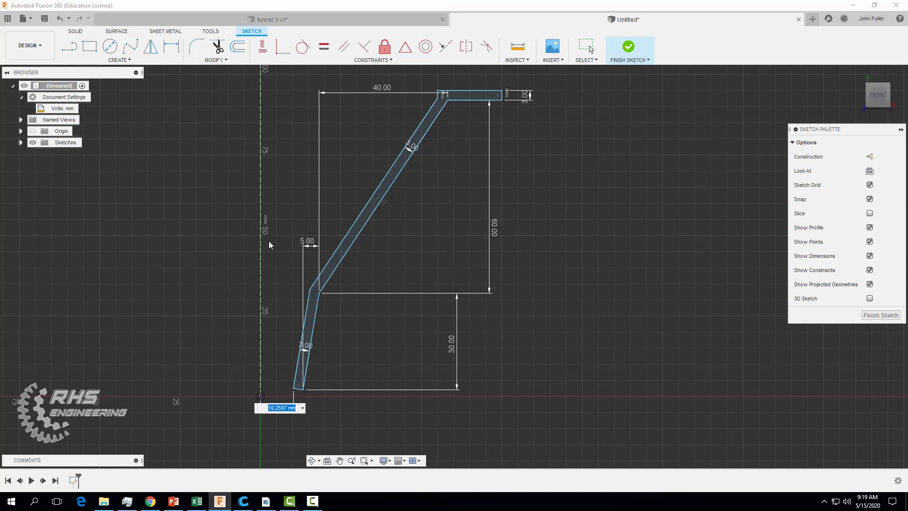
type("5")
key("Return")
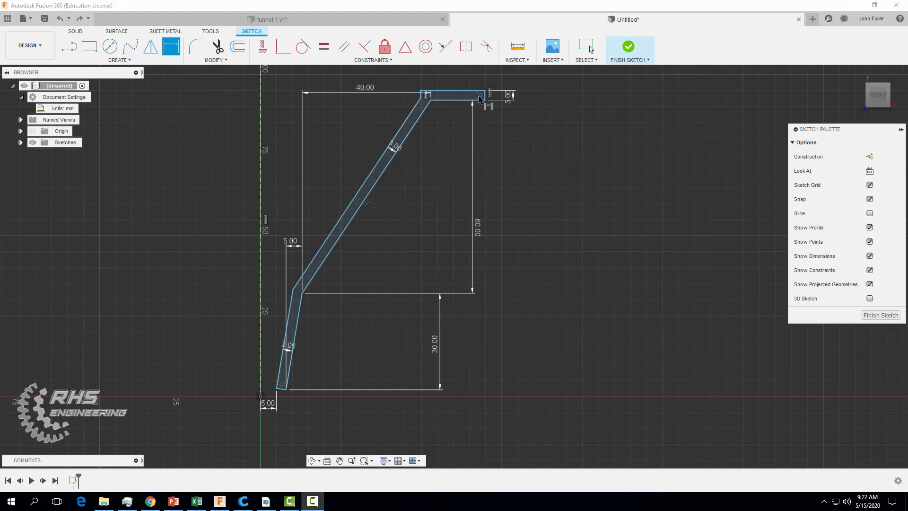
Dimension the rim's width from its outer end edge to the inner corner above the cone as 10 mm
left_click(485, 97)
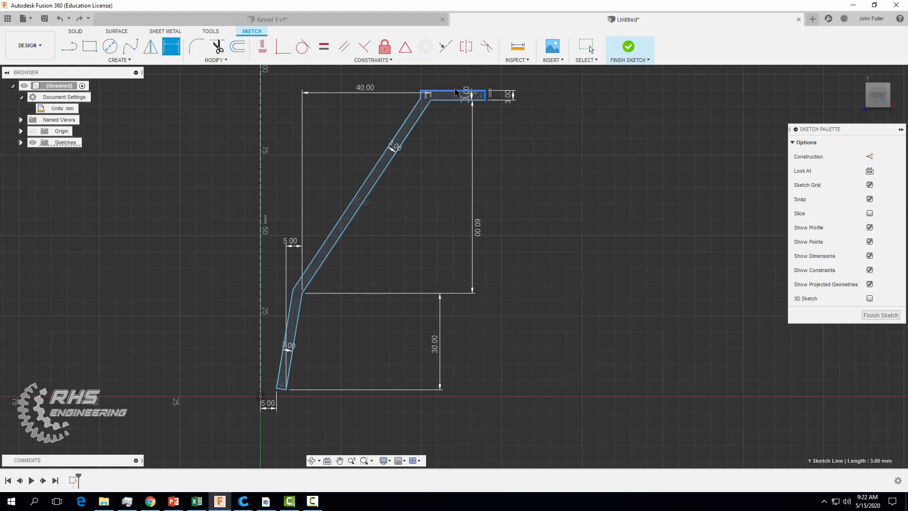
left_click(422, 98)
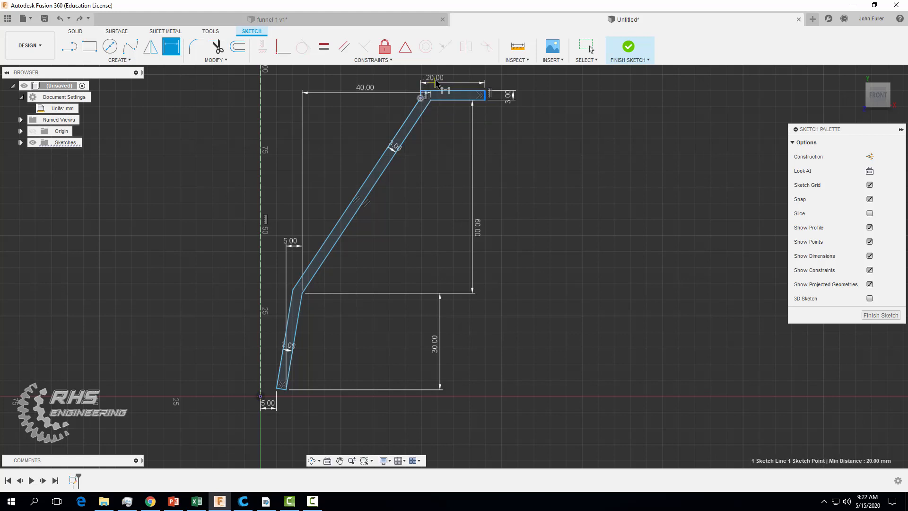
left_click(436, 82)
type("10")
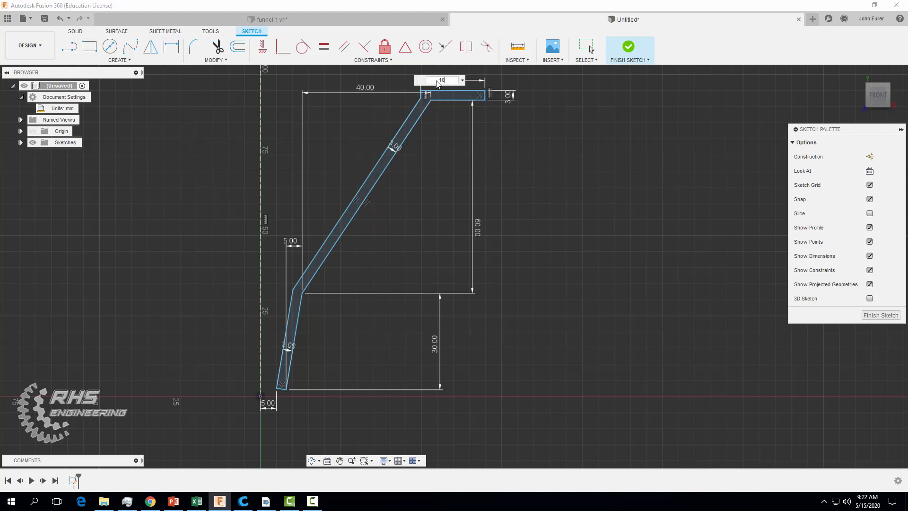
key("Return")
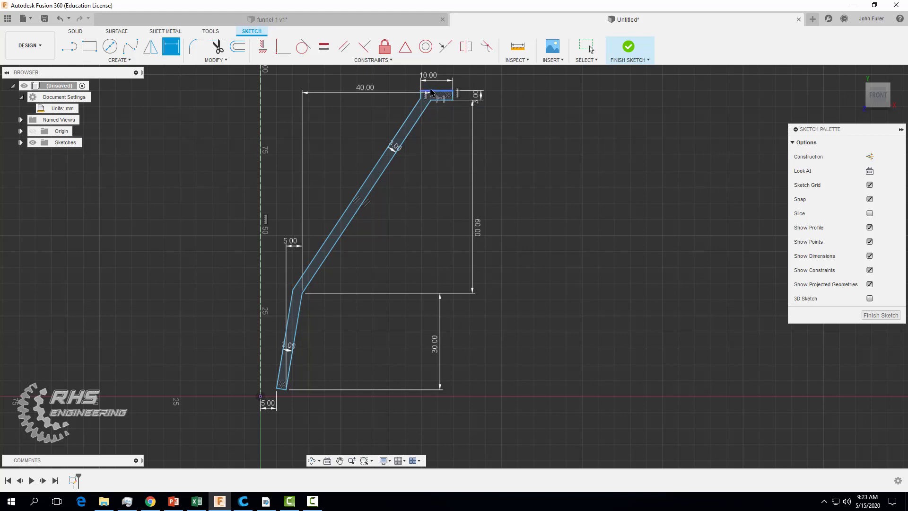
Align the inner corner below the rim horizontally with the outer corner where the cone meets the rim's underside, using a Horizontal/Vertical constraint
left_click(262, 47)
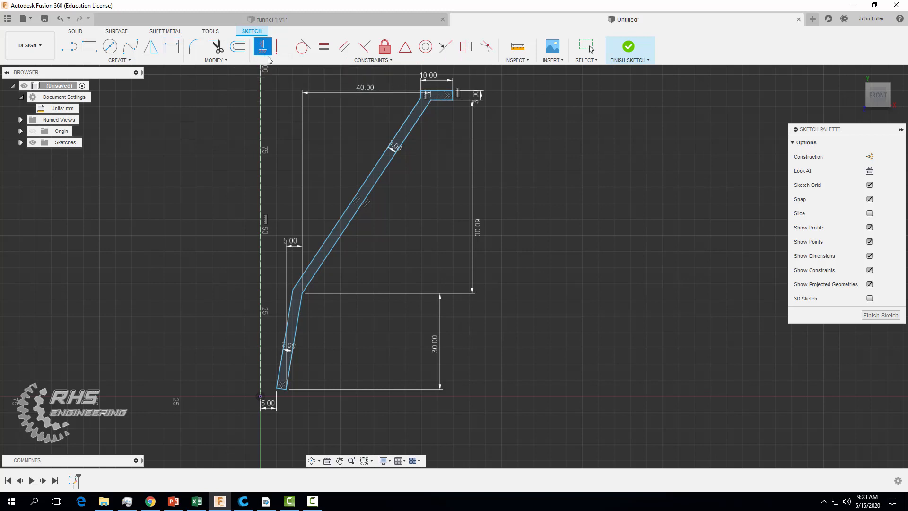
left_click(420, 98)
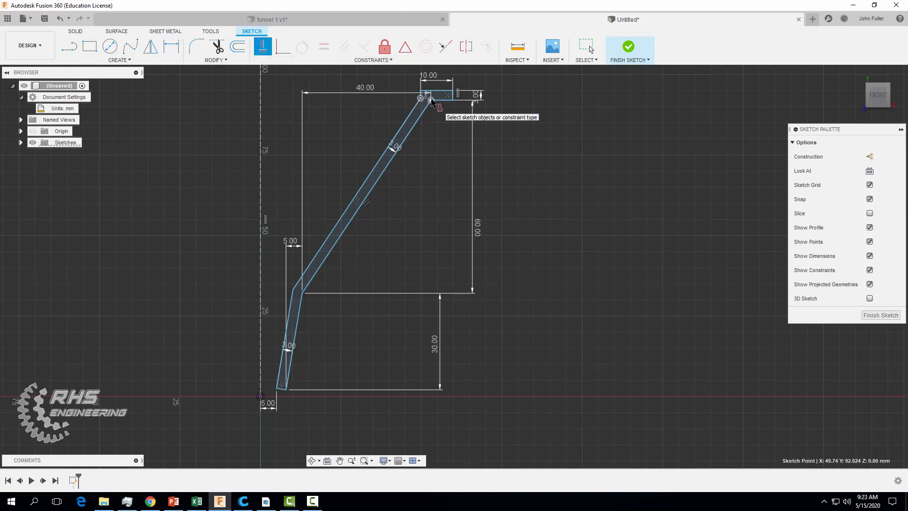
left_click(431, 100)
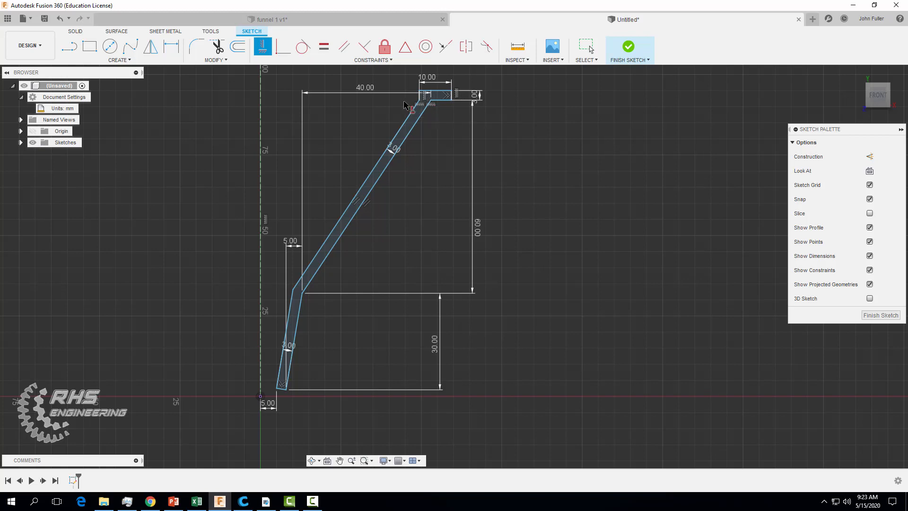
key("Escape")
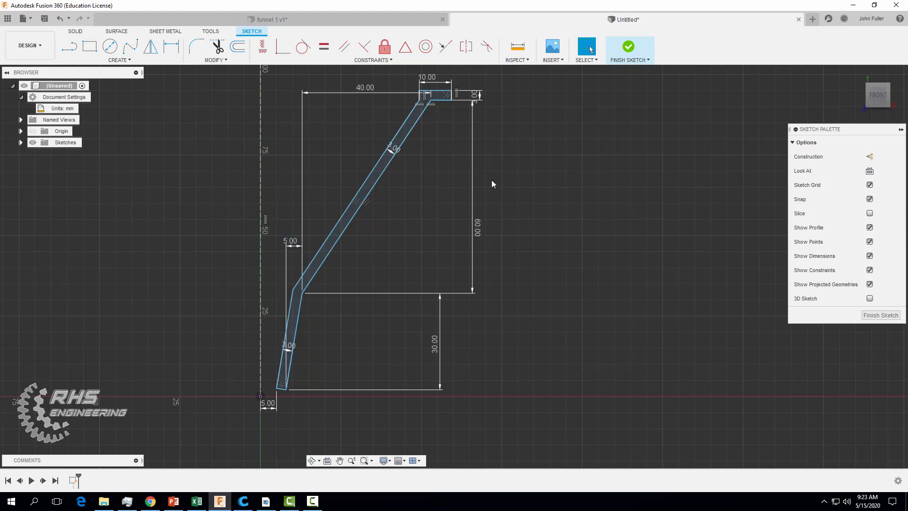
key("F9")
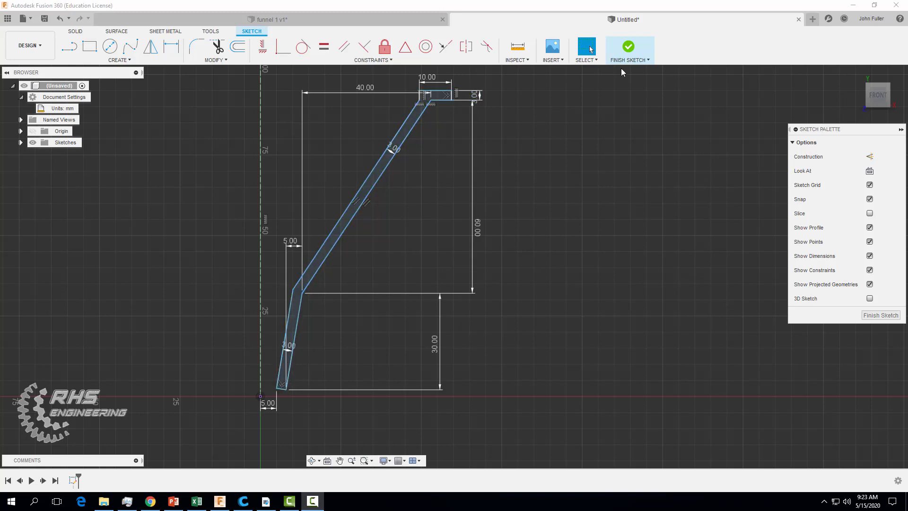
Finish the sketch and revolve the funnel profile 360 degrees around the vertical construction axis as a new body
left_click(632, 49)
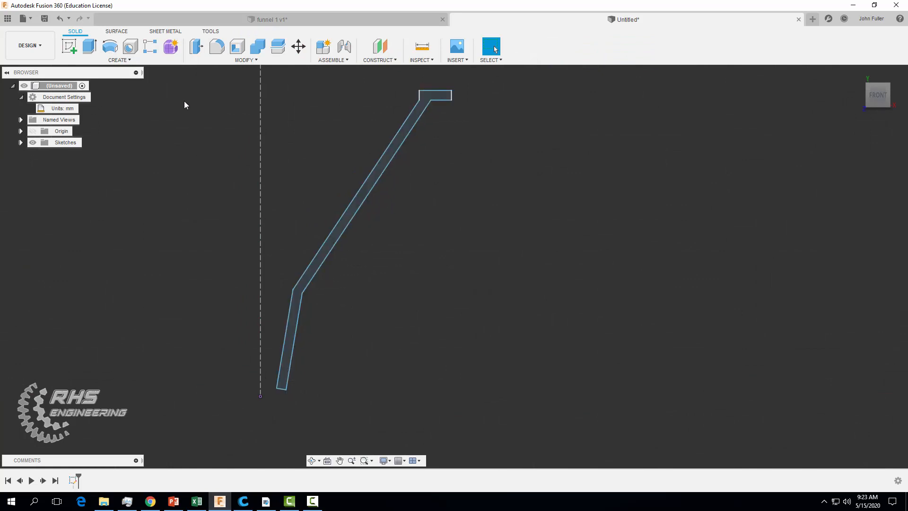
left_click(110, 49)
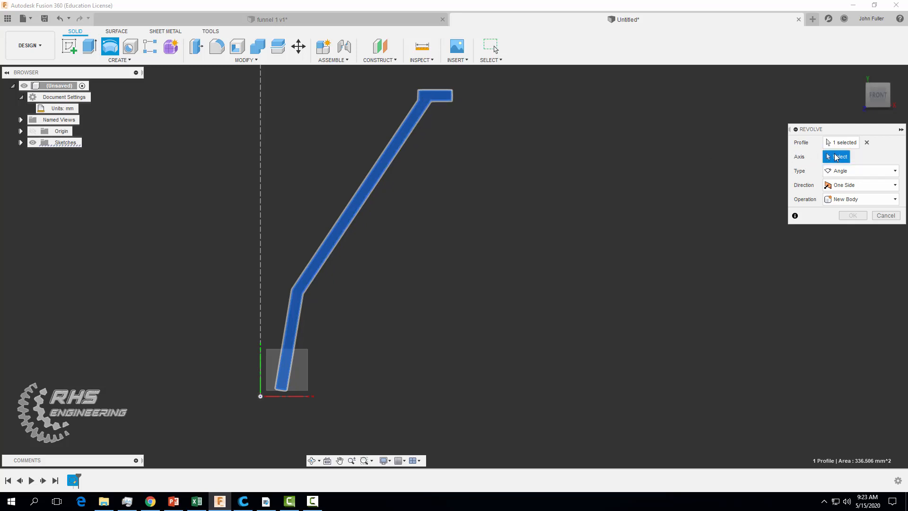
left_click(261, 142)
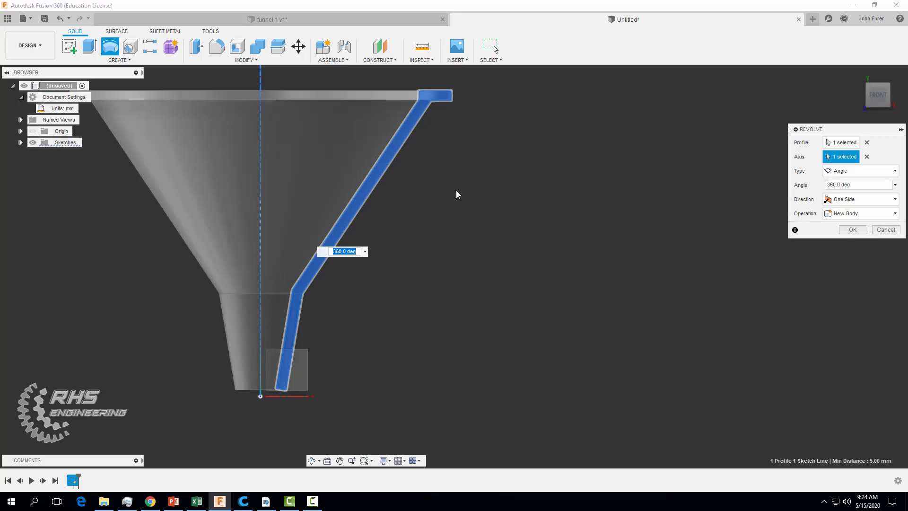
left_click(853, 230)
scroll(595, 341, "down", 3)
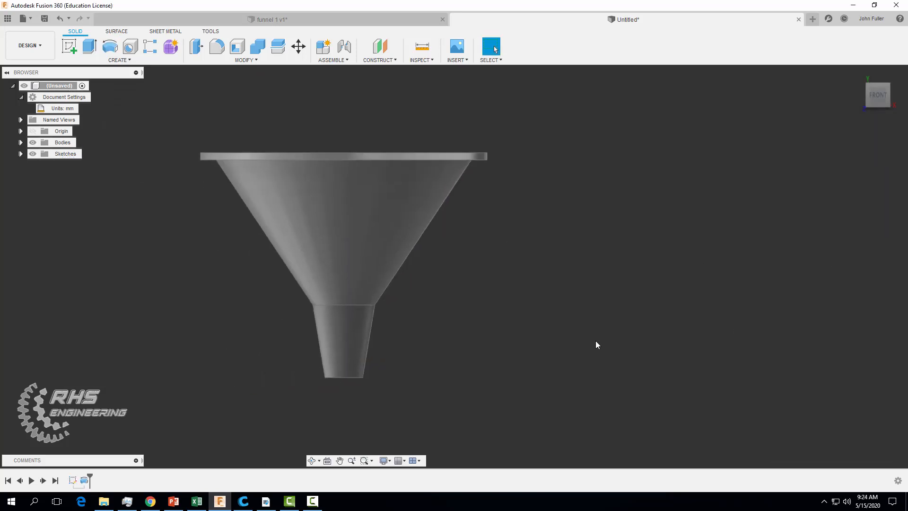
Start a sketch on the rim's top face and draw a 30 mm diameter circle centred where the outer edge crosses the vertical axis
middle_click_drag(580, 334, 586, 360, "shift")
middle_click_drag(616, 359, 705, 383, "shift")
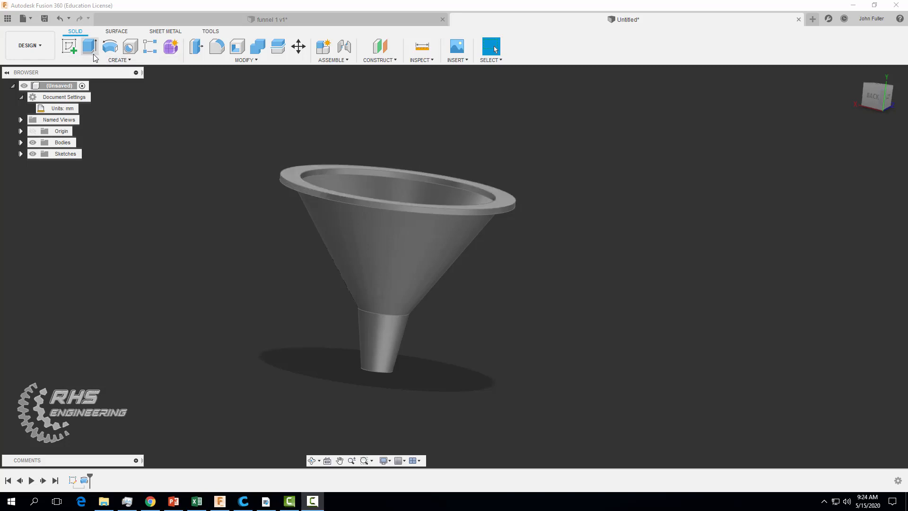
left_click(69, 45)
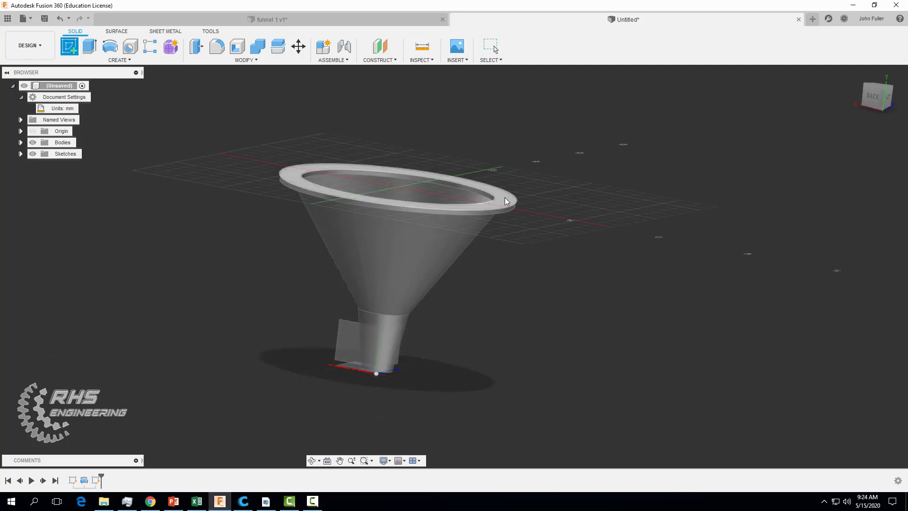
left_click(504, 197)
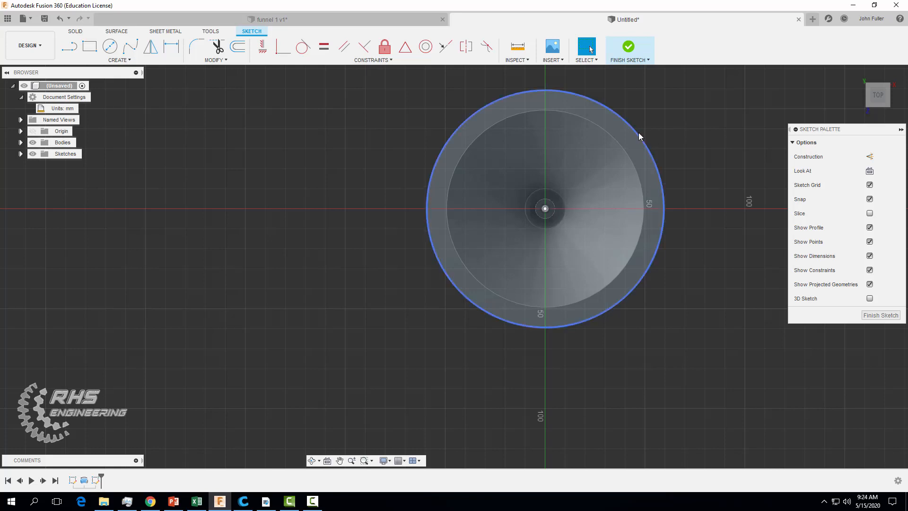
mouse_move(719, 131)
middle_mouse_down()
mouse_move(710, 145)
mouse_move(553, 219)
middle_mouse_up()
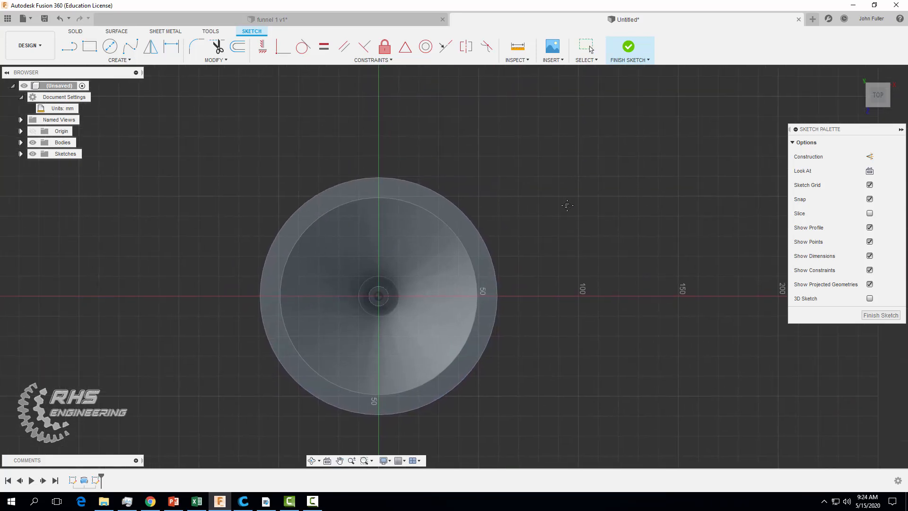
left_click(109, 47)
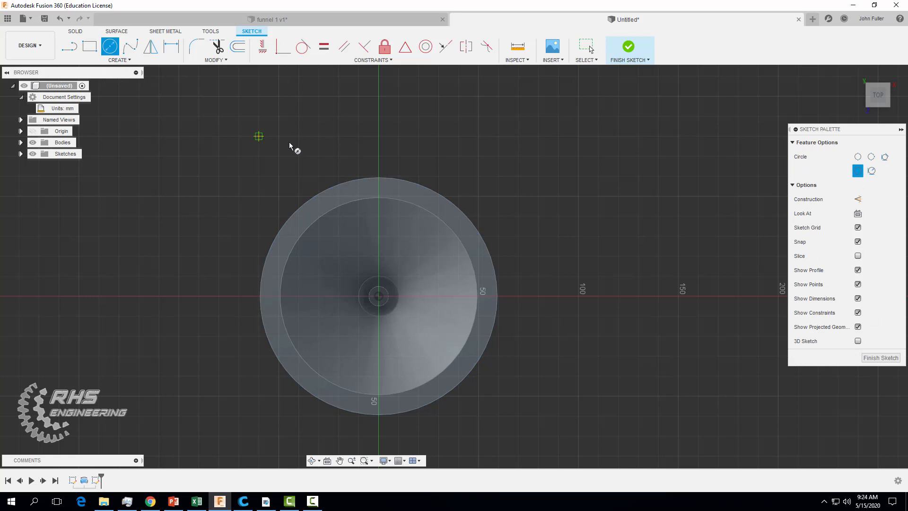
left_click(378, 179)
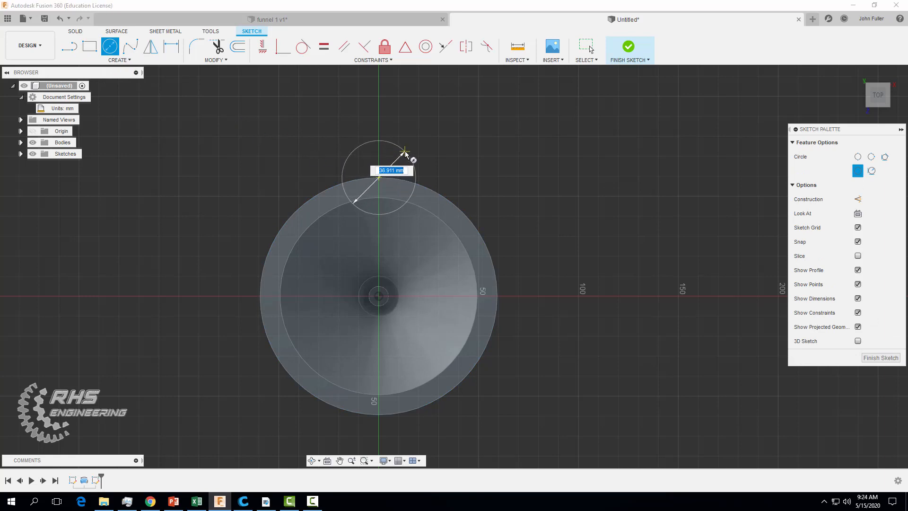
type("30")
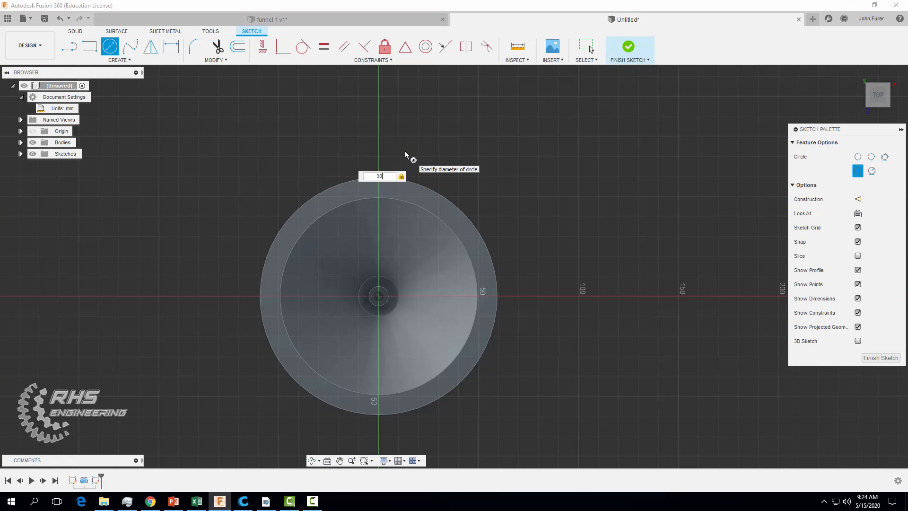
key("Return")
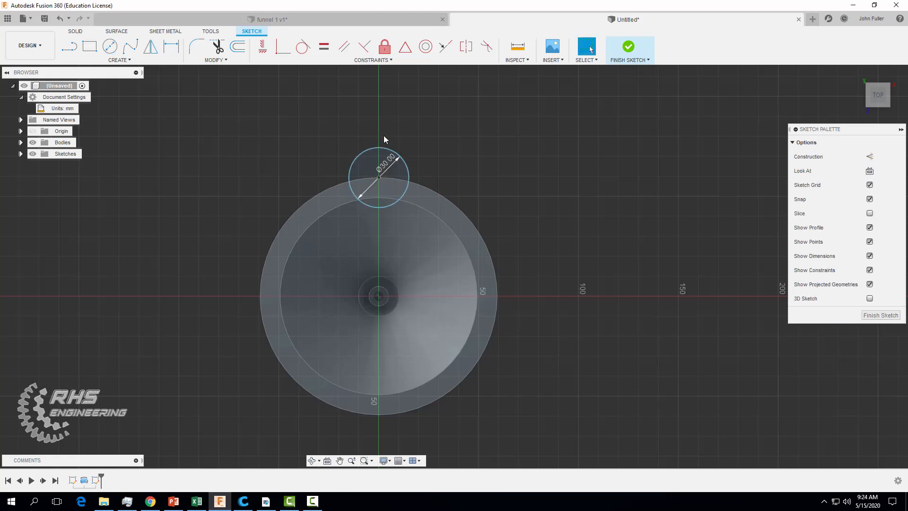
Draw a 20 mm diameter circle concentric with the 30 mm circle on the rim's outer edge
left_click(110, 46)
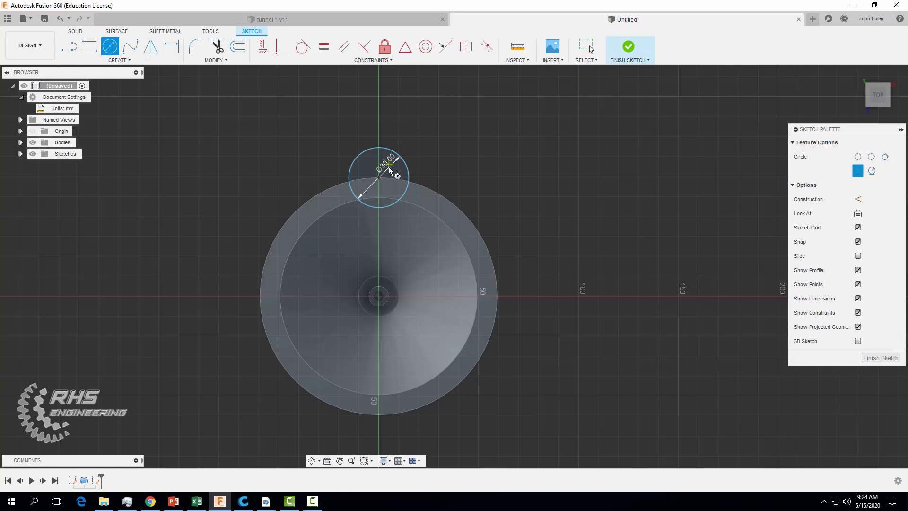
left_click(379, 178)
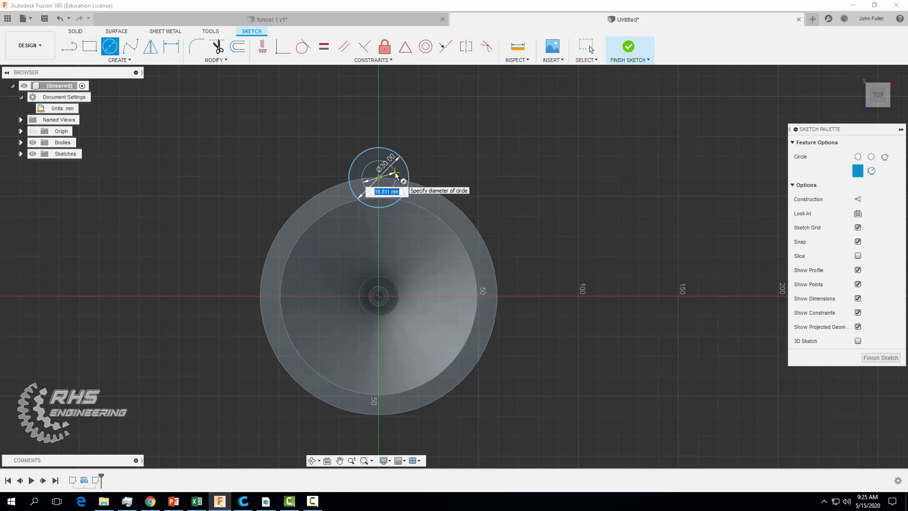
type("20")
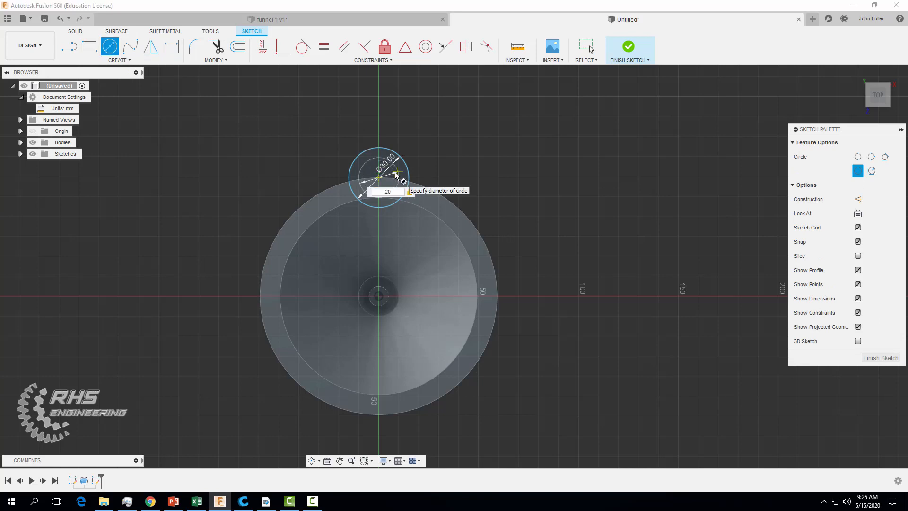
key("Return")
key("Escape")
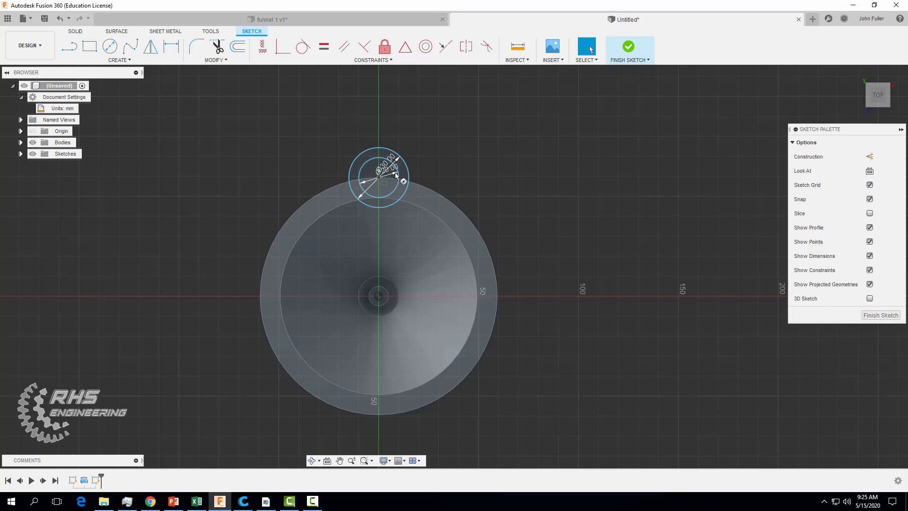
Project the rim's outer circular edge into the sketch
left_click(119, 60)
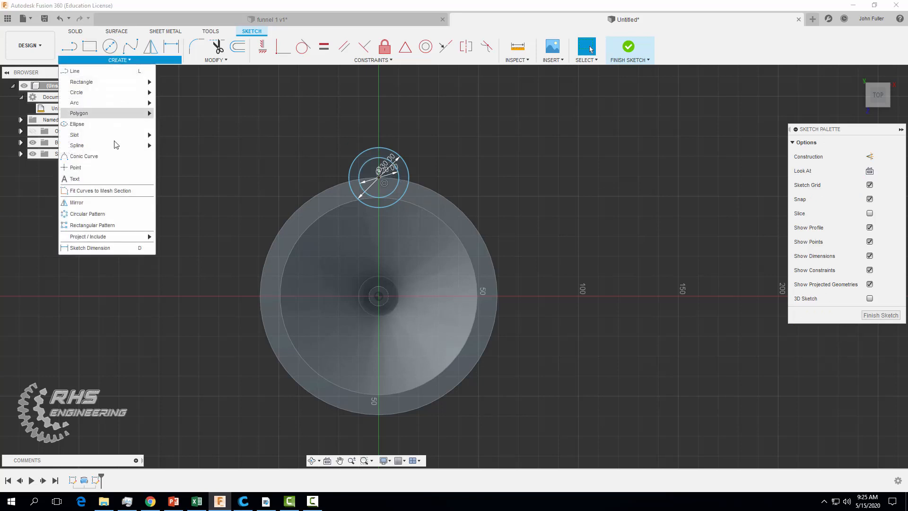
mouse_move(116, 238)
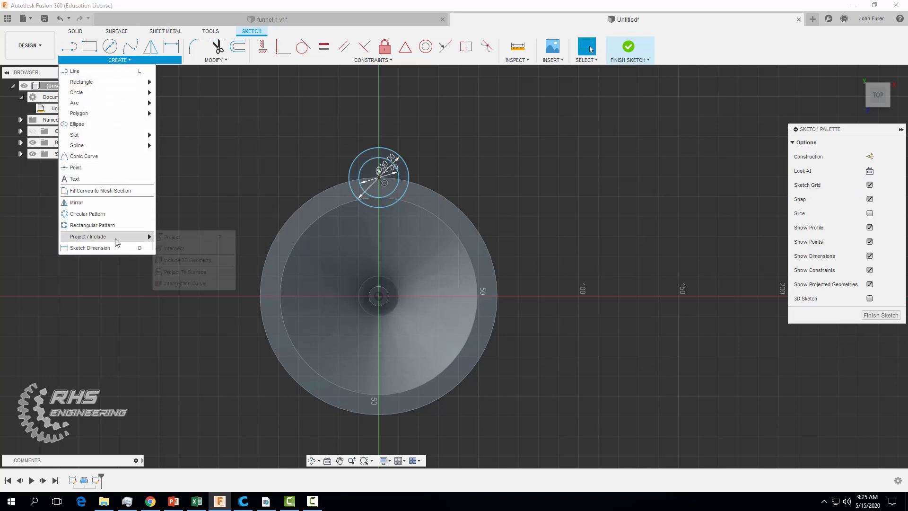
left_click(179, 239)
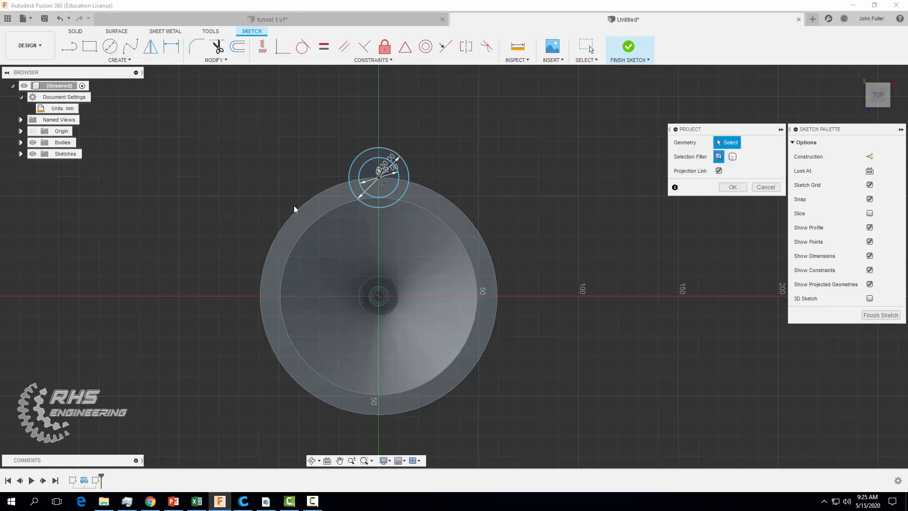
left_click(318, 196)
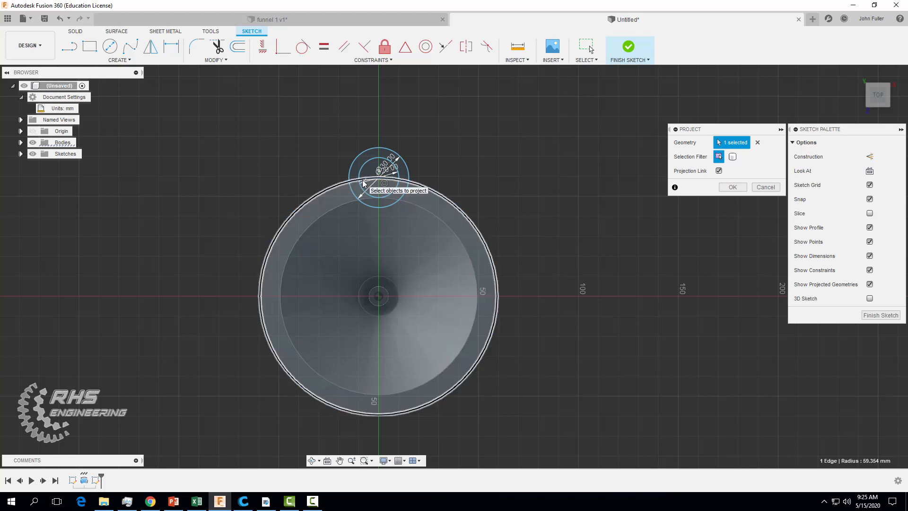
Trim away the parts of both small circles that lie inside the projected rim edge, and finish the sketch
left_click(217, 46)
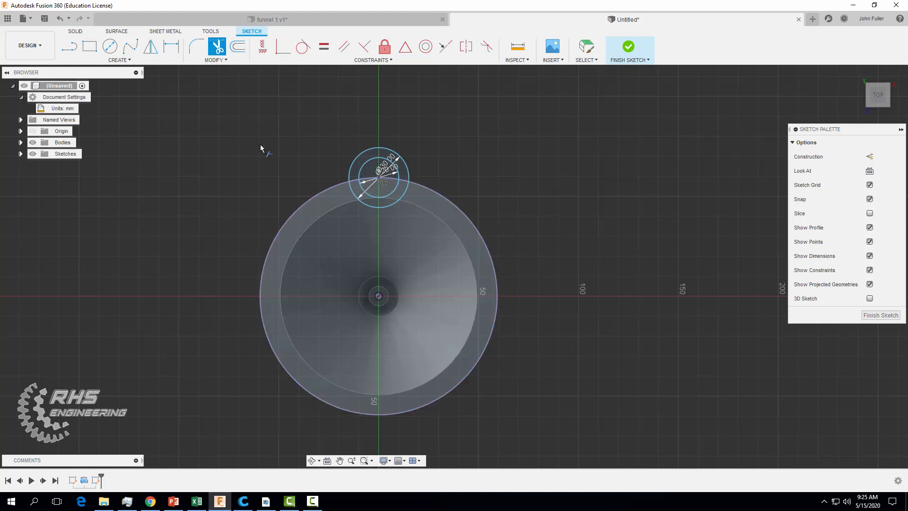
left_click(353, 192)
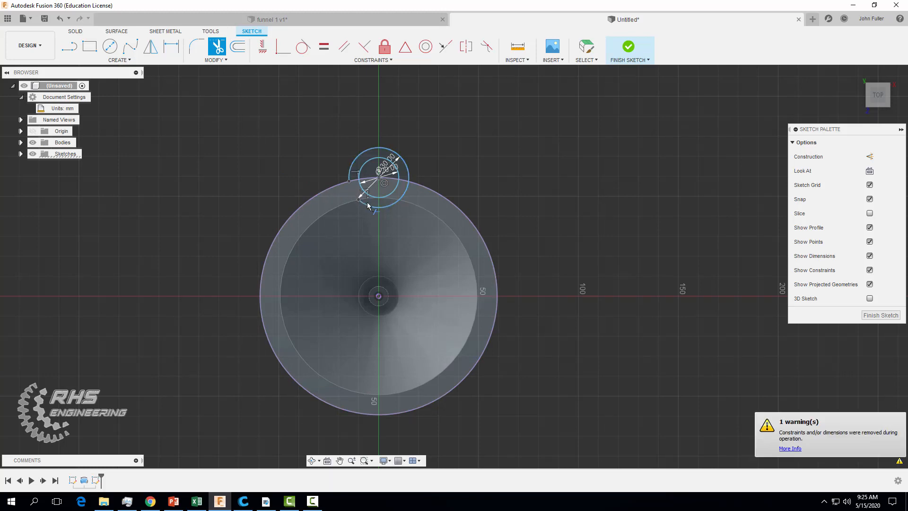
left_click(370, 207)
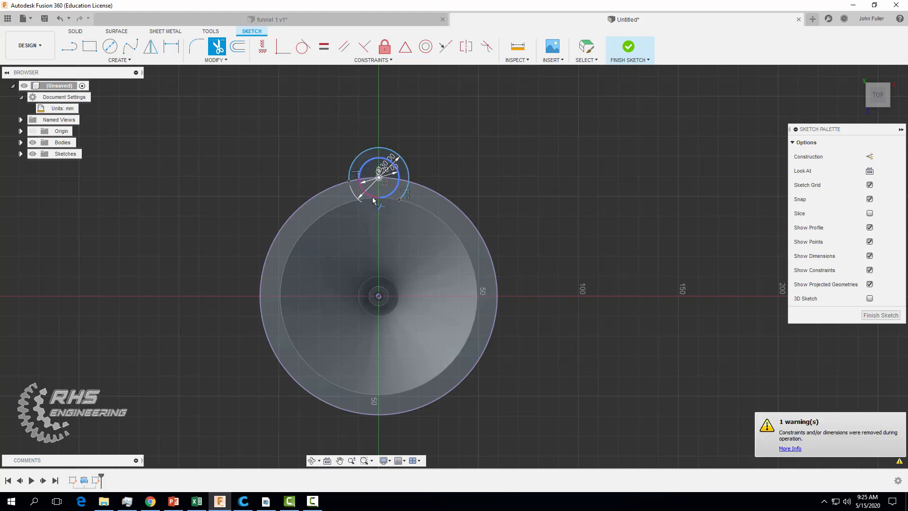
left_click(396, 191)
left_click(404, 192)
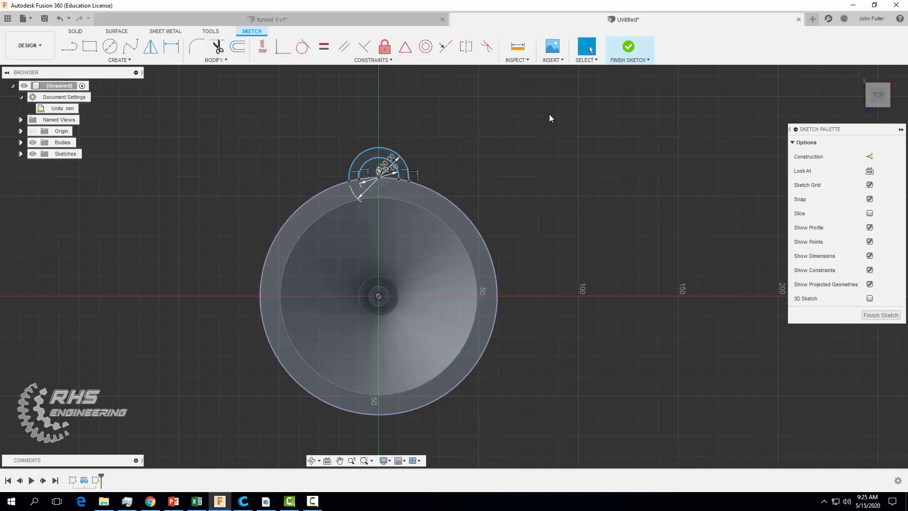
left_click(629, 47)
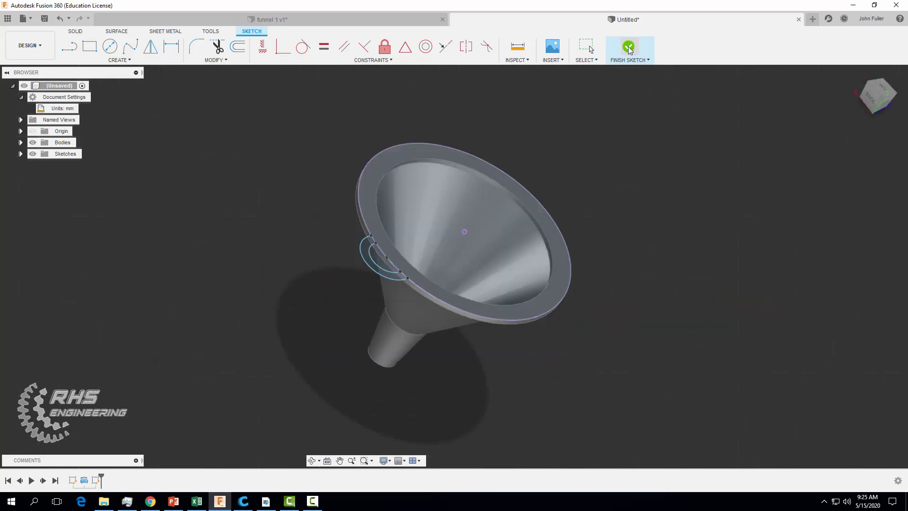
Extrude the half-ring tab profile by -3 mm and join it to the funnel's rim
middle_click_drag(607, 170, 590, 198, "shift")
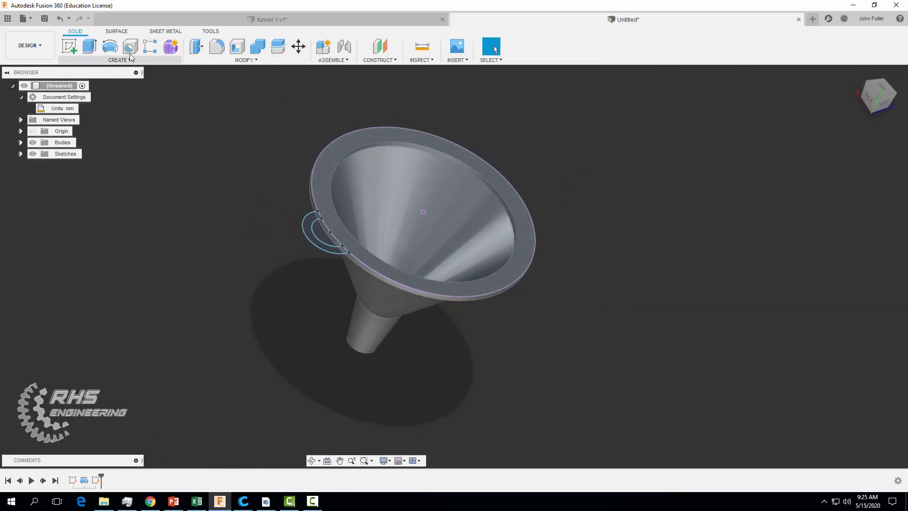
left_click(94, 51)
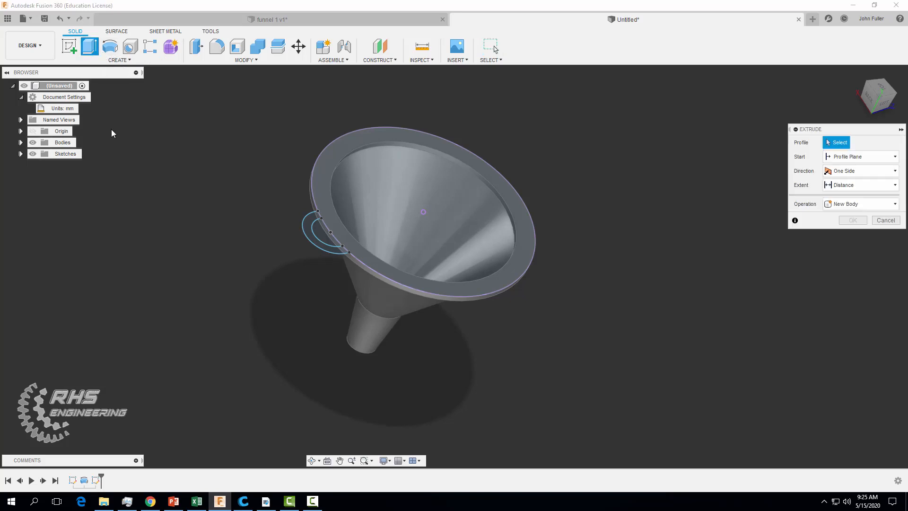
left_click(311, 225)
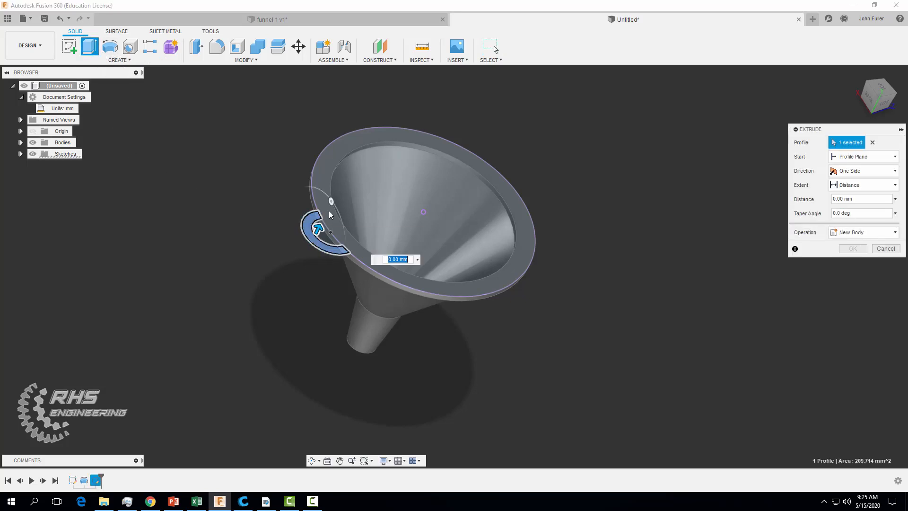
left_click_drag(317, 229, 316, 232)
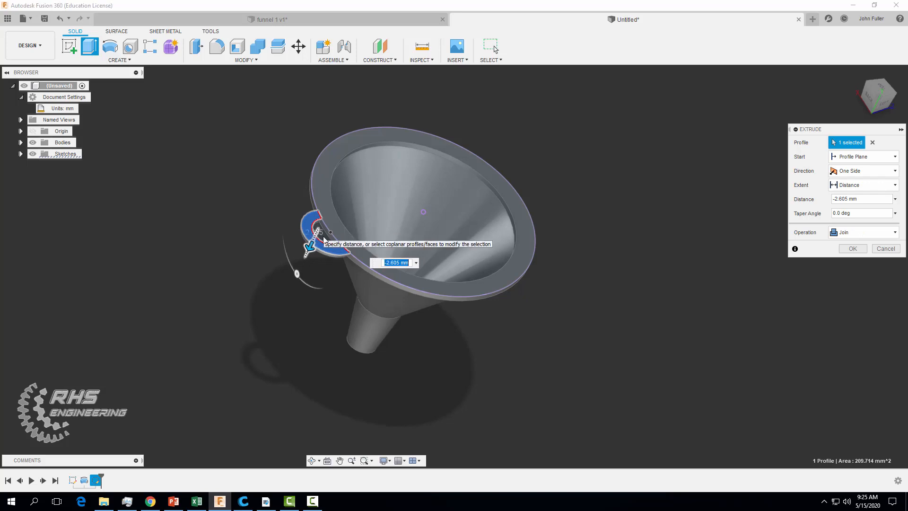
type("-3")
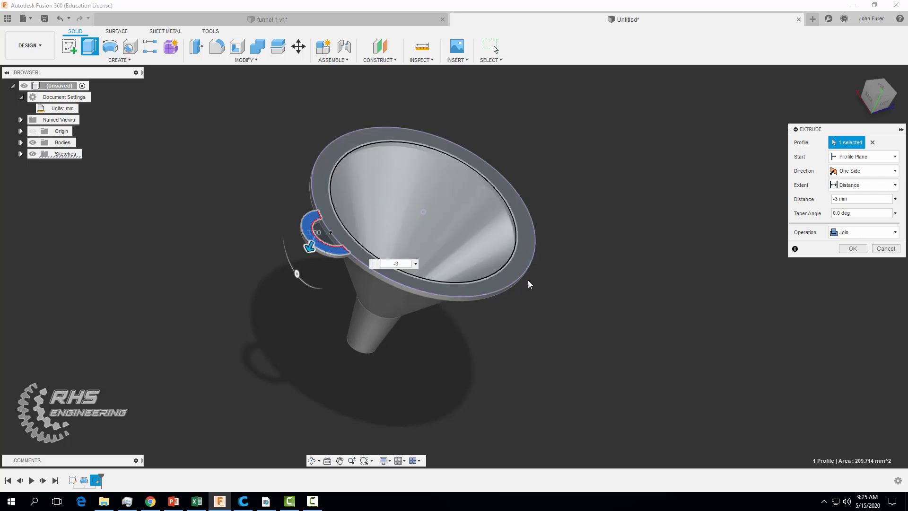
left_click(850, 249)
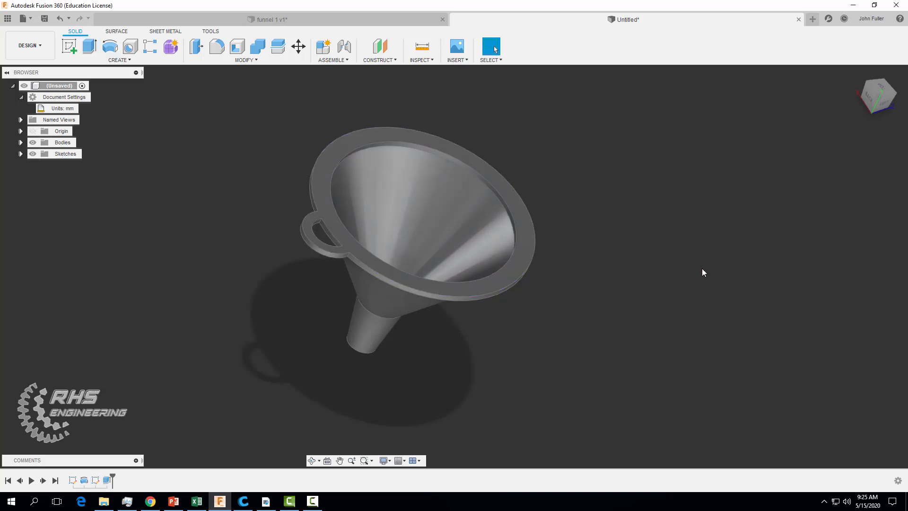
Apply the ABS Plastic physical material from the Fusion 360 Material Library to the funnel body
middle_click_drag(630, 331, 671, 338, "shift")
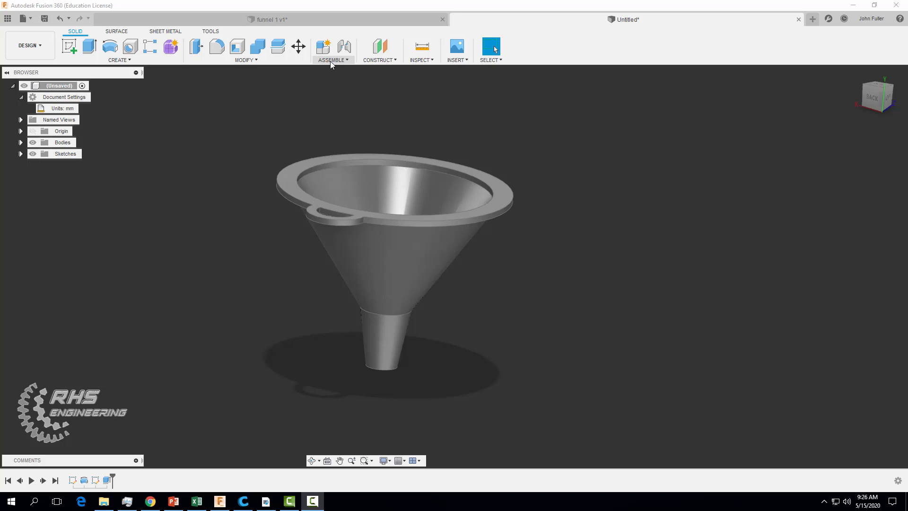
left_click(275, 60)
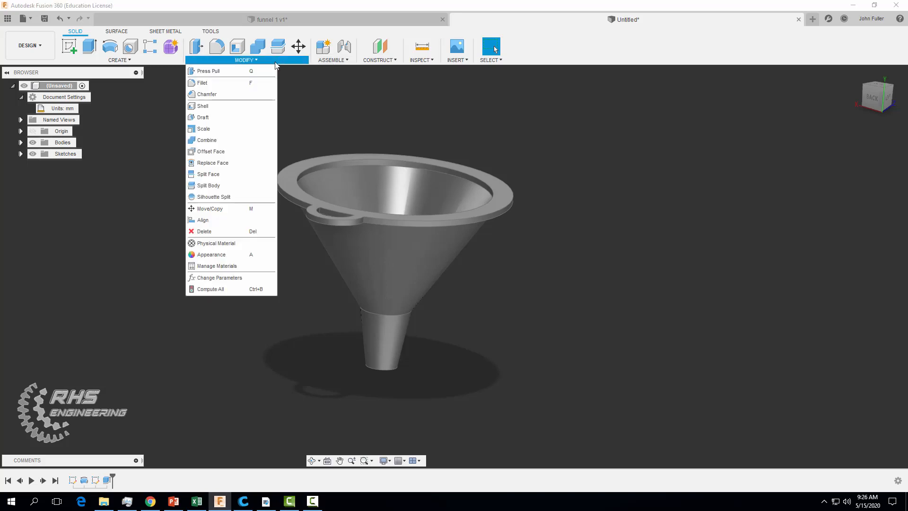
left_click(224, 244)
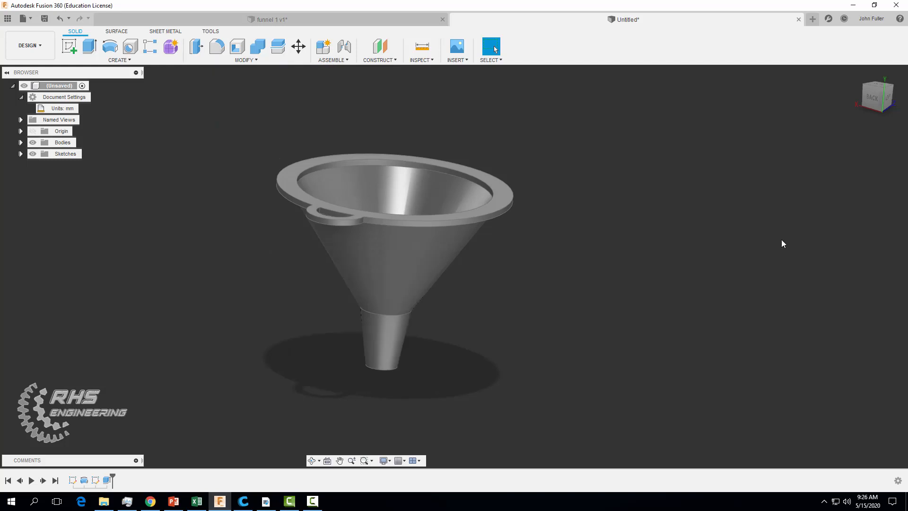
left_click(781, 383)
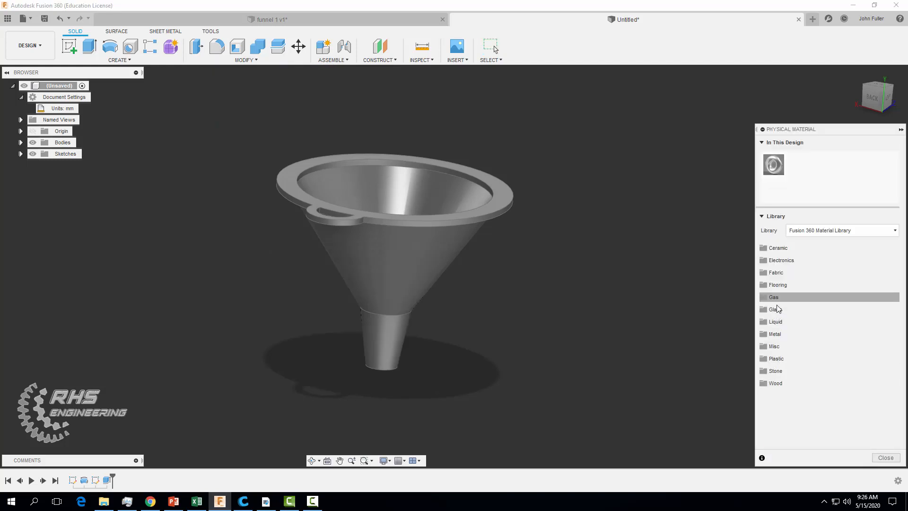
left_click(777, 358)
scroll(795, 361, "down", 1)
left_click_drag(799, 349, 711, 331)
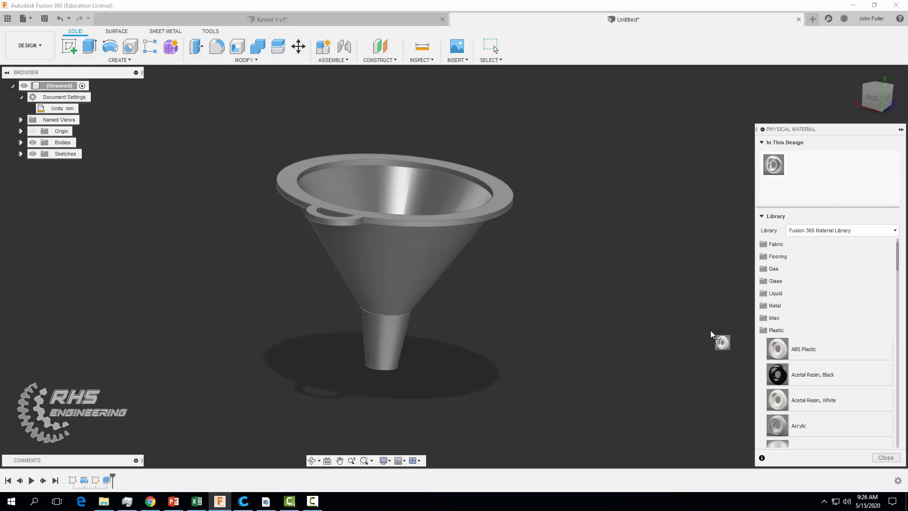
left_click_drag(450, 235, 433, 231)
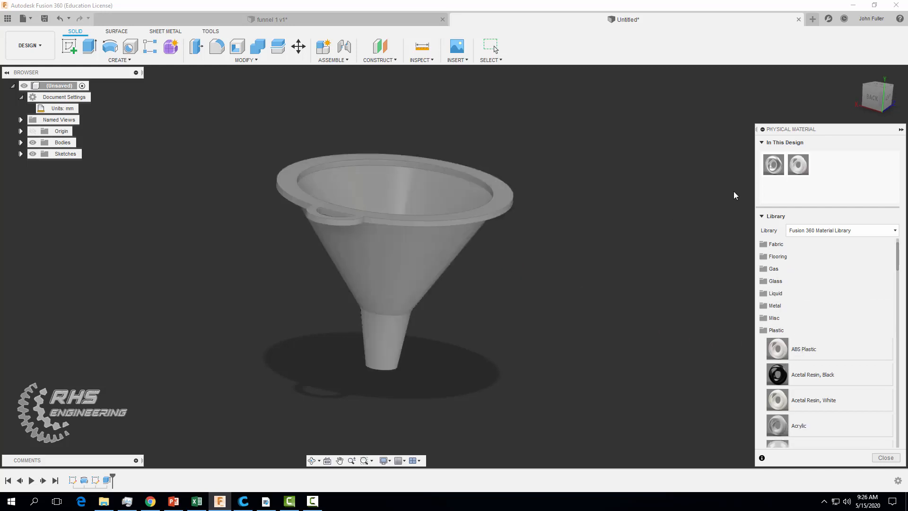
Check the name and density settings of the ABS Plastic material used in the design
right_click(803, 163)
left_click(809, 170)
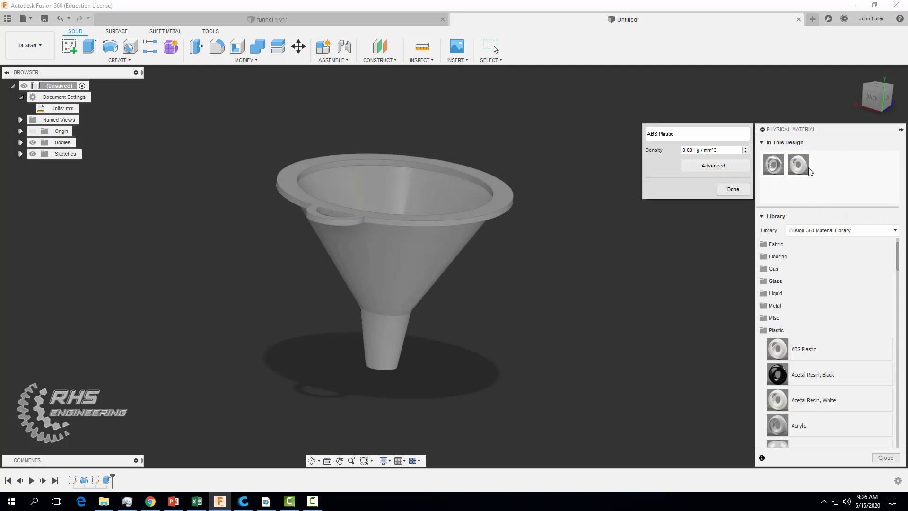
left_click(734, 189)
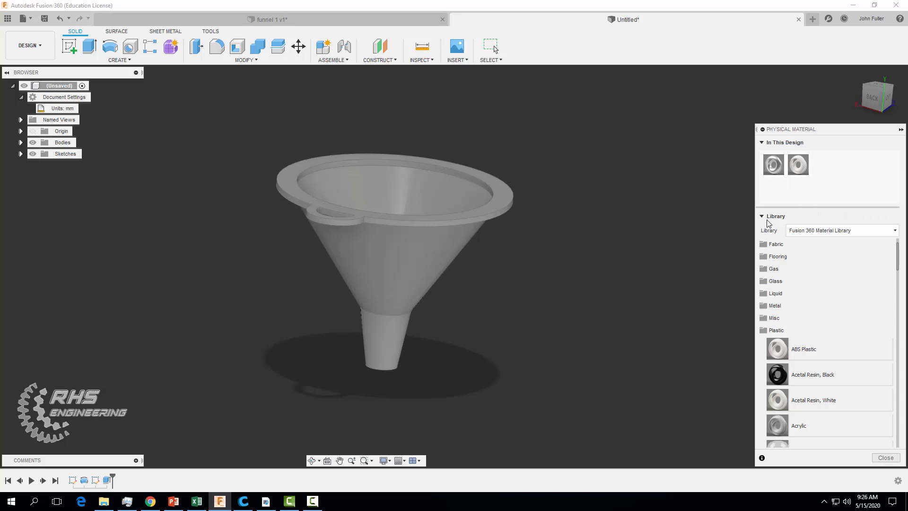
Apply the Paint - Enamel Glossy (Yellow) appearance to the whole funnel body
left_click(779, 331)
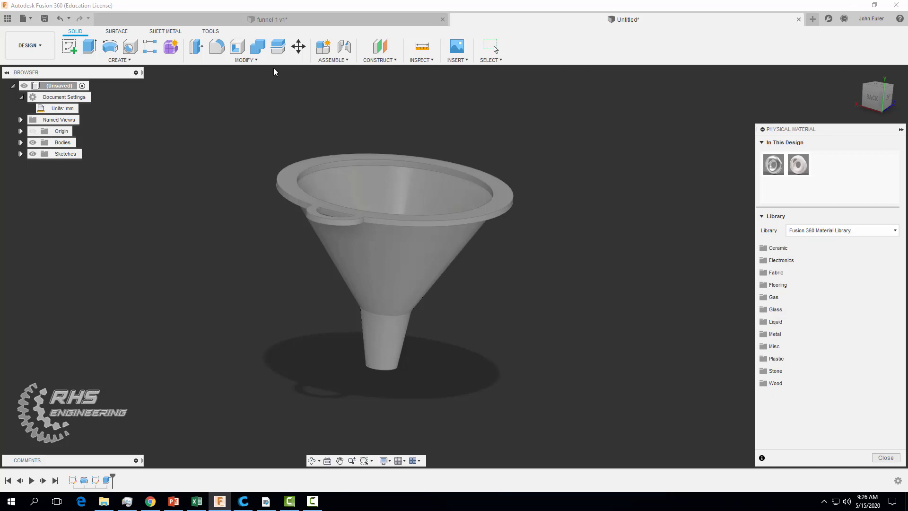
left_click(240, 63)
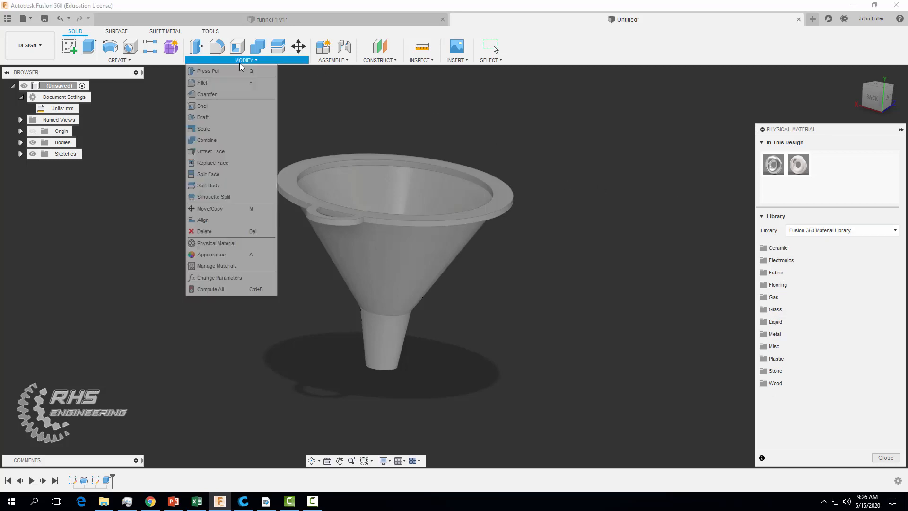
left_click(220, 254)
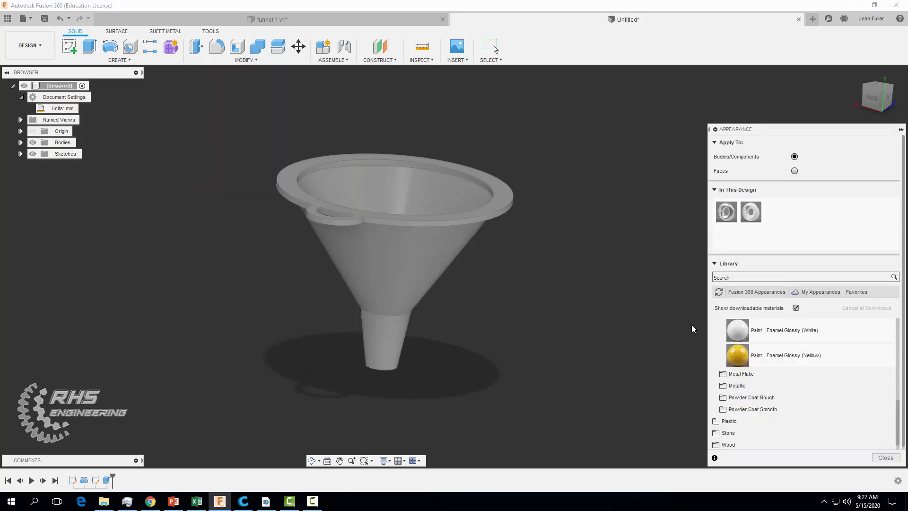
left_click_drag(553, 297, 418, 241)
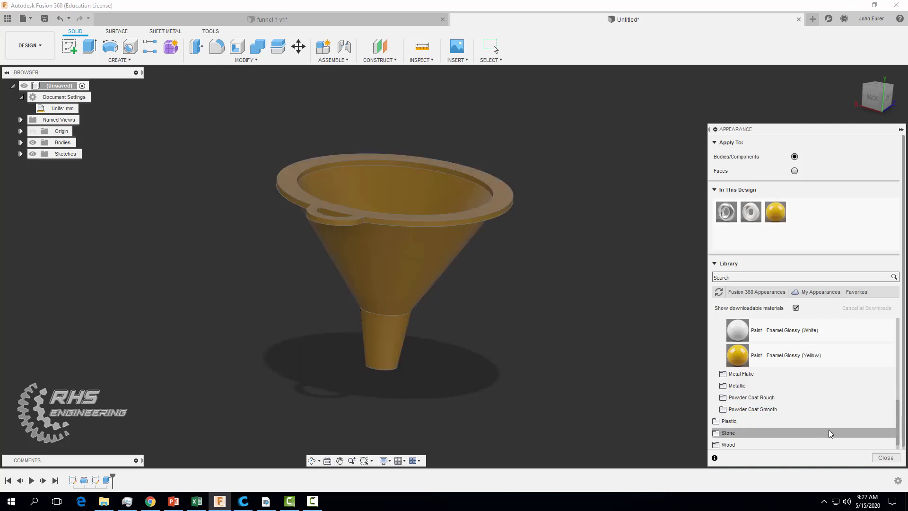
left_click(886, 458)
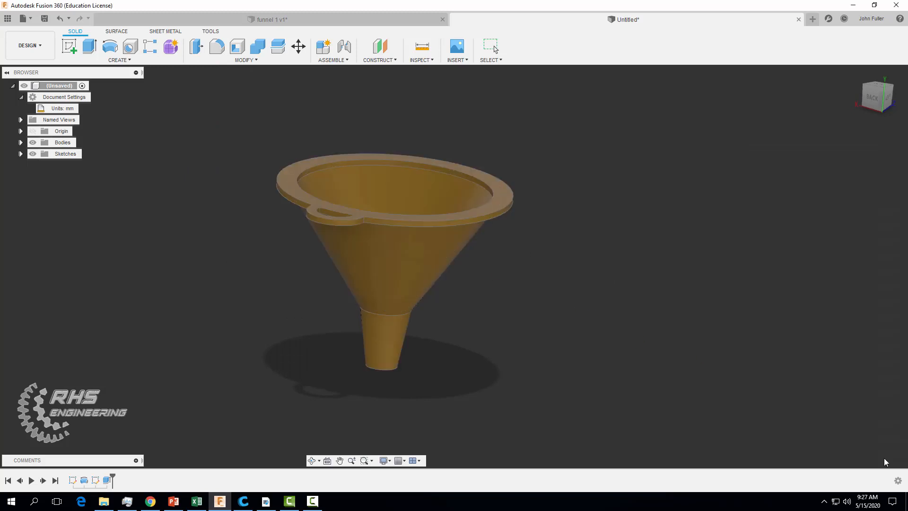
Save the design as funnel2 in the extra credit designs location
left_click(28, 19)
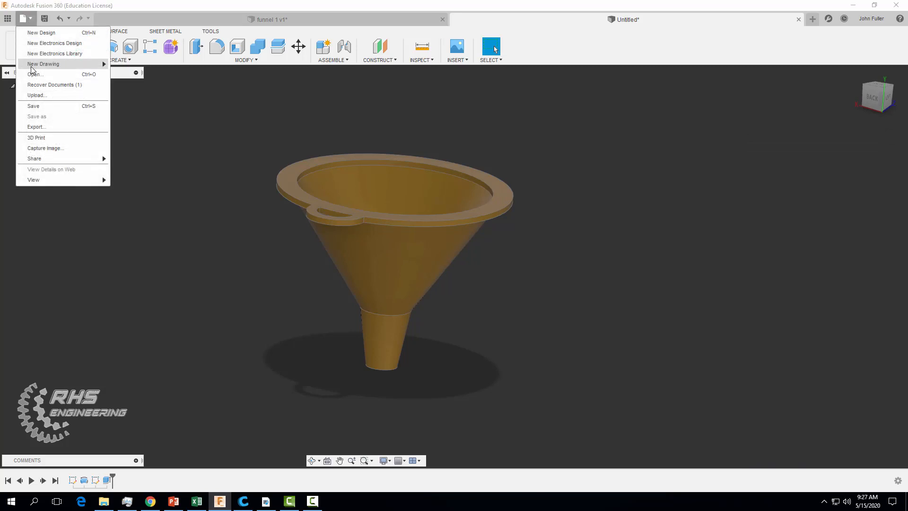
left_click(38, 107)
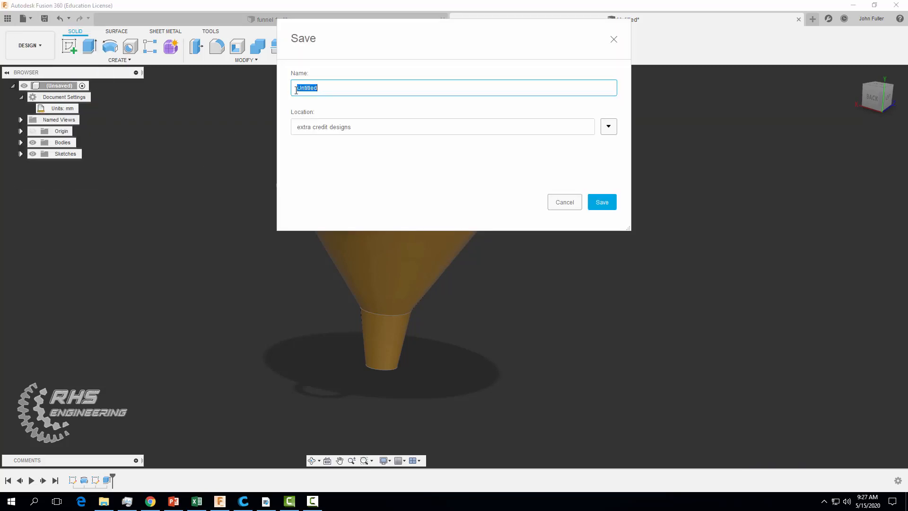
type("funnel2")
left_click(592, 197)
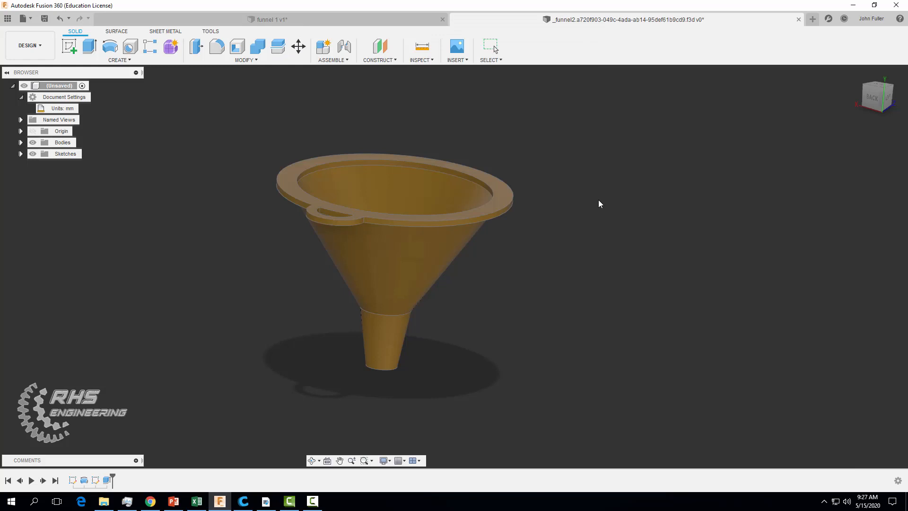
Check the mass, volume and physical material in the properties of the funnel2 component
right_click(74, 100)
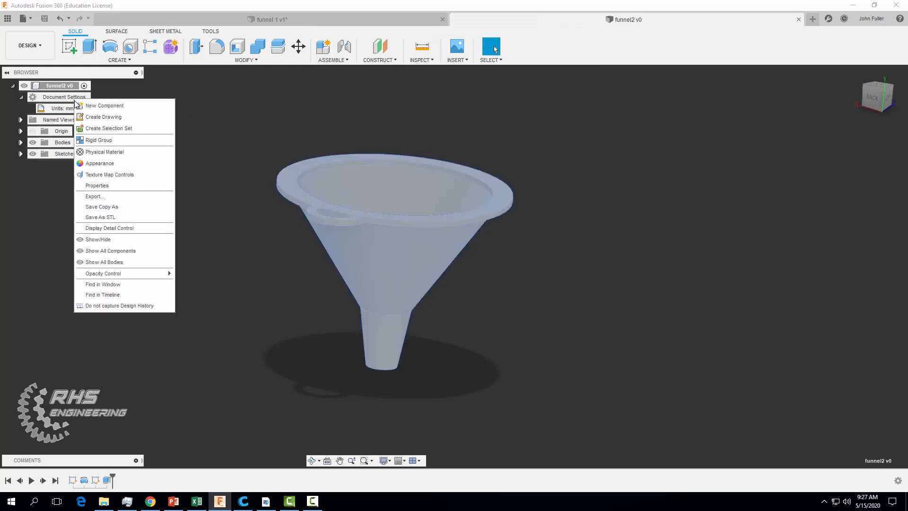
left_click(97, 185)
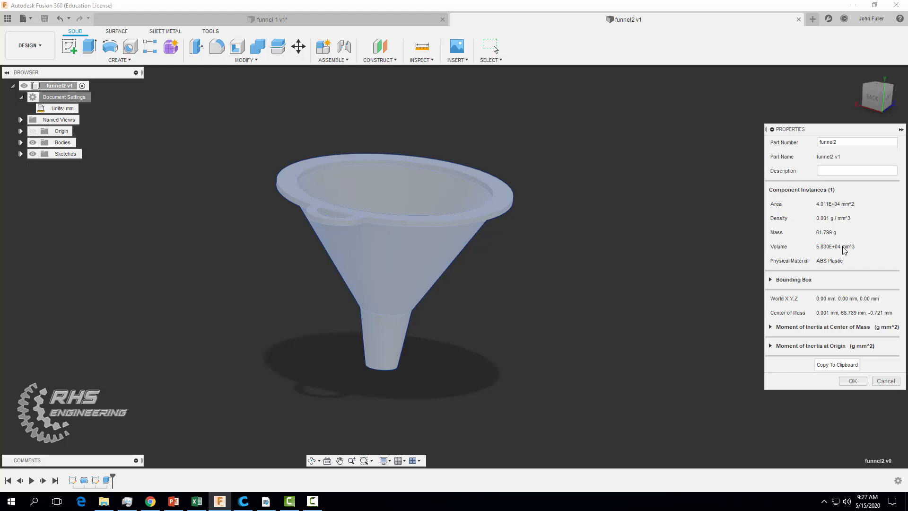
left_click(557, 244)
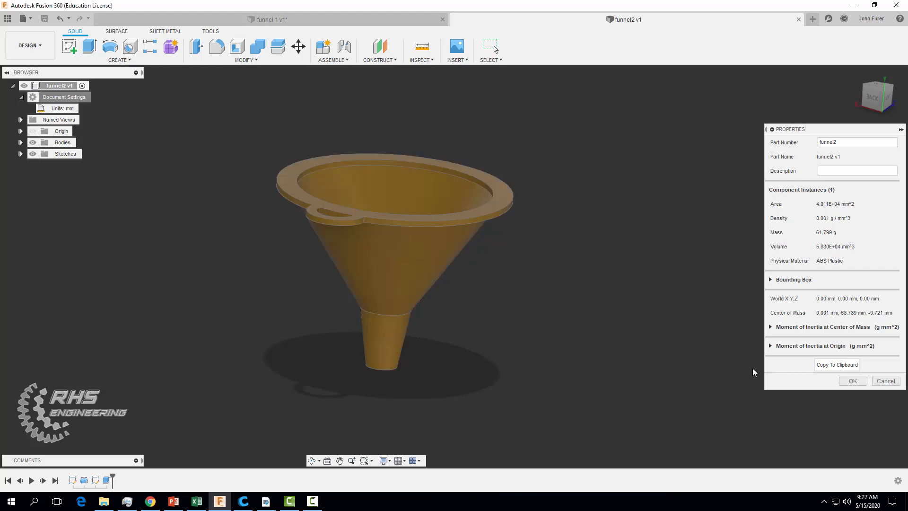
left_click(850, 381)
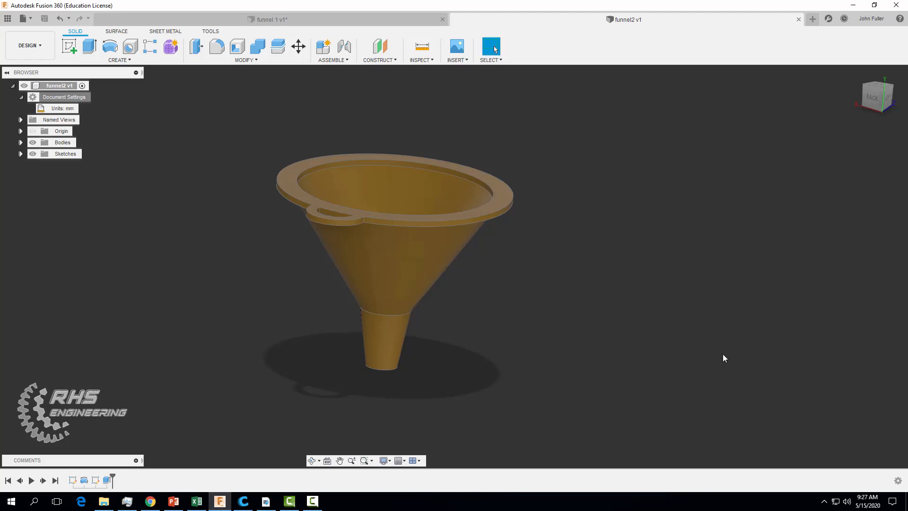